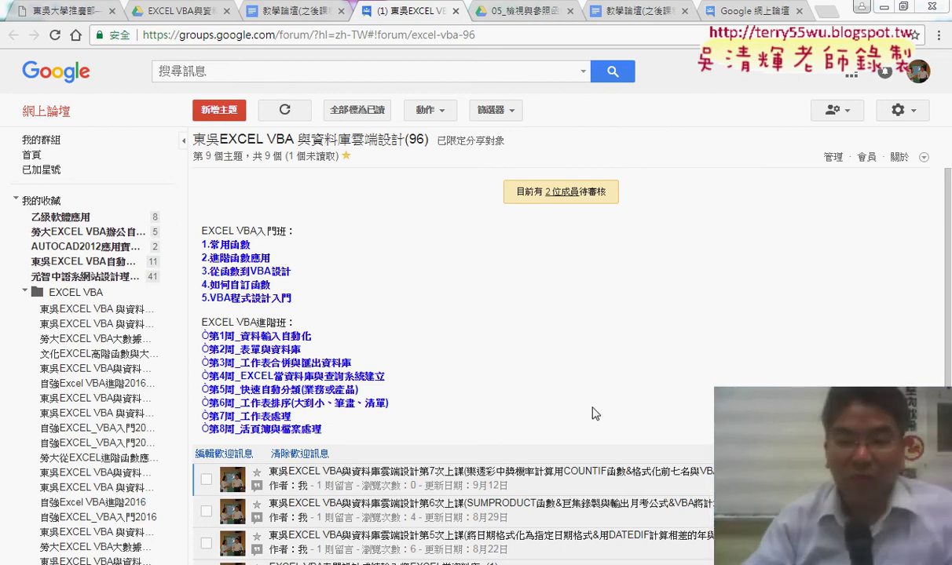
# - Open the 第7次上課 post in the Excel VBA forum and highlight its lesson items 01–07
pyautogui.scroll(-2, 562, 482)
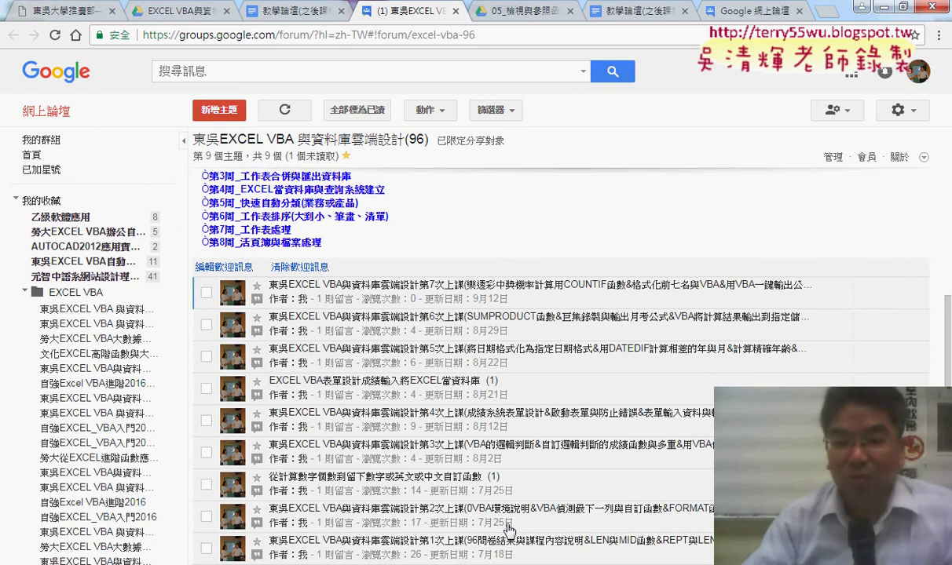
pyautogui.click(488, 297)
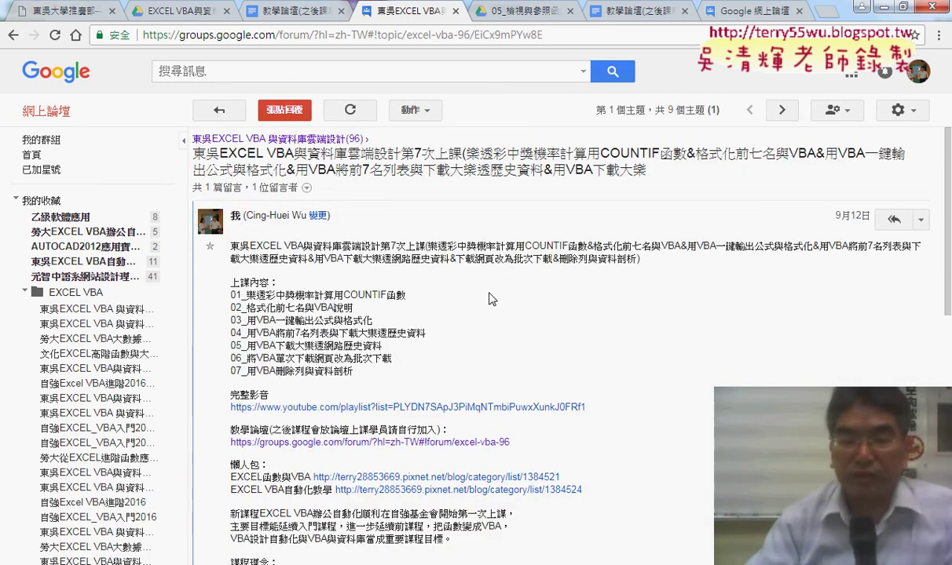
pyautogui.moveTo(354, 371); pyautogui.dragTo(231, 296)
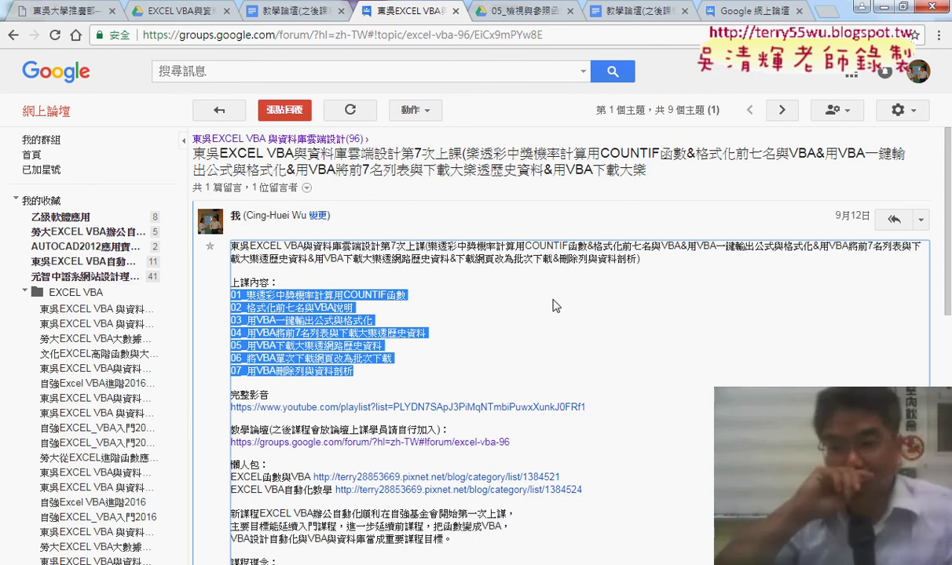
# - Open the seventh lesson's seven-video YouTube playlist and highlight its view count of 53
pyautogui.click(442, 407)
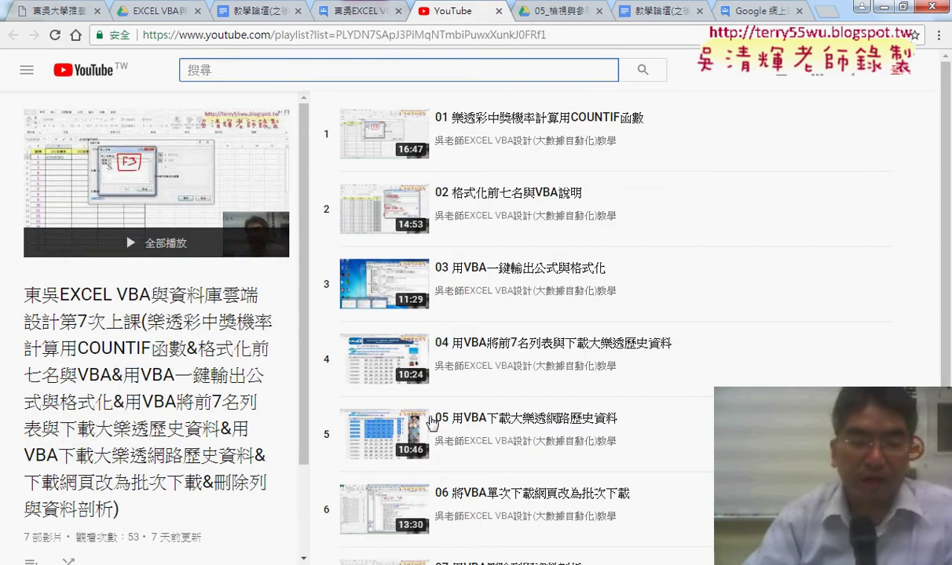
pyautogui.moveTo(296, 430); pyautogui.dragTo(298, 511)
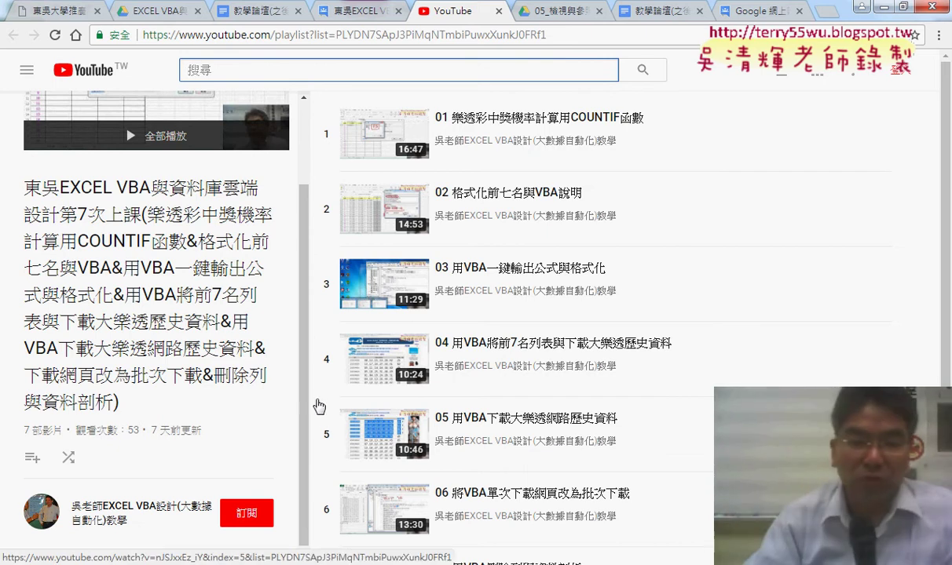
pyautogui.doubleClick(138, 431)
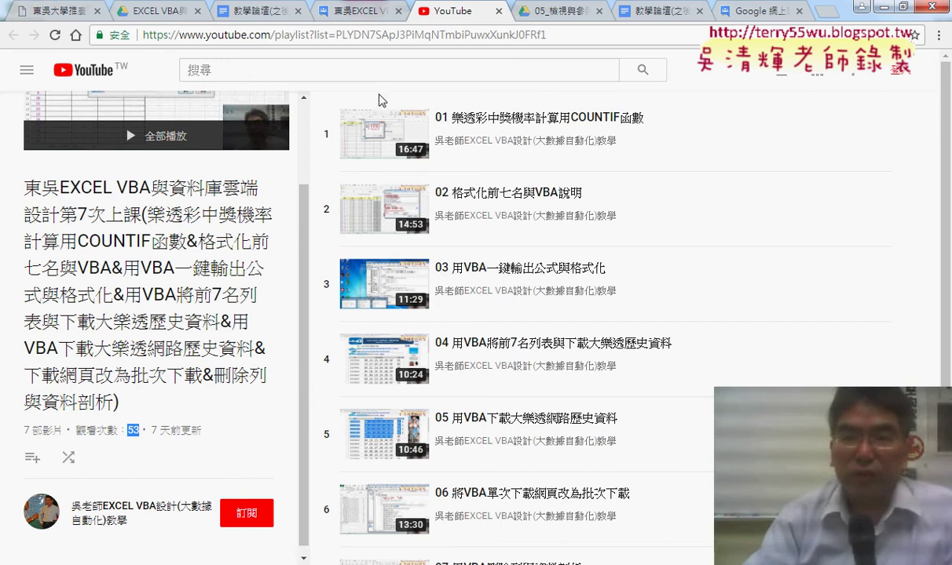
pyautogui.click(750, 11)
# - Show the EXCEL VBA與資料庫雲端設計(初階)(96) folder in Google Drive, then its short-link analytics
pyautogui.click(158, 11)
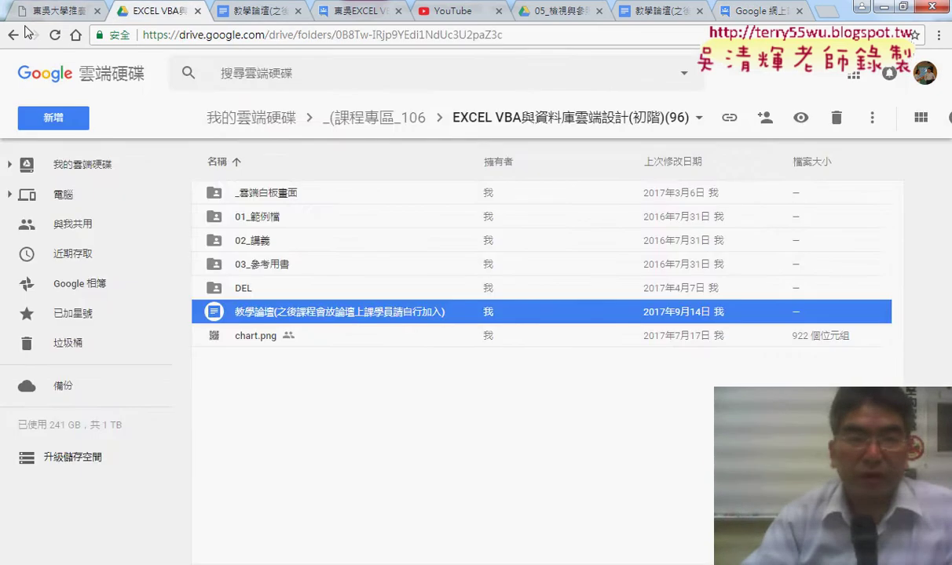
pyautogui.click(13, 35)
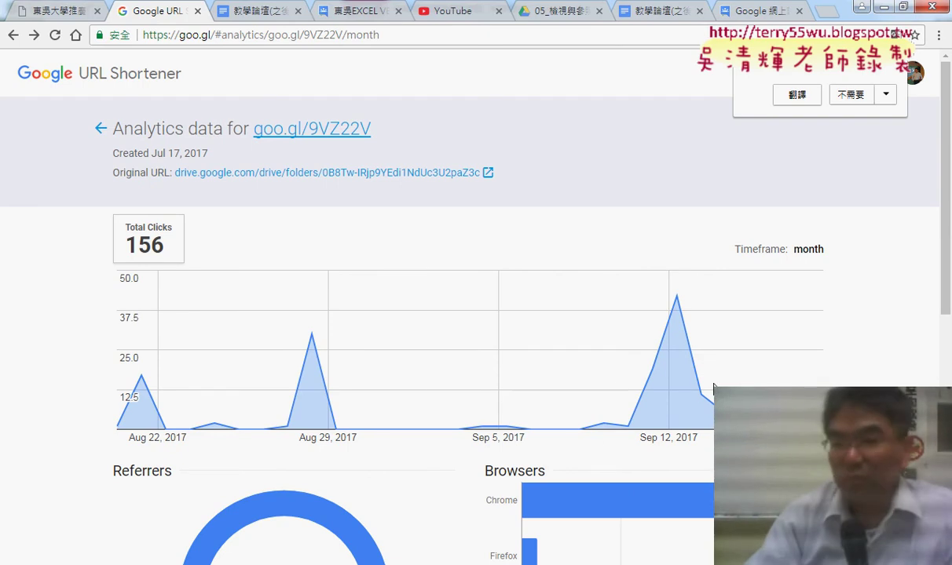
# - Check the goo.gl course-folder link's 156 total clicks, then return to Google Groups
pyautogui.moveTo(819, 387)
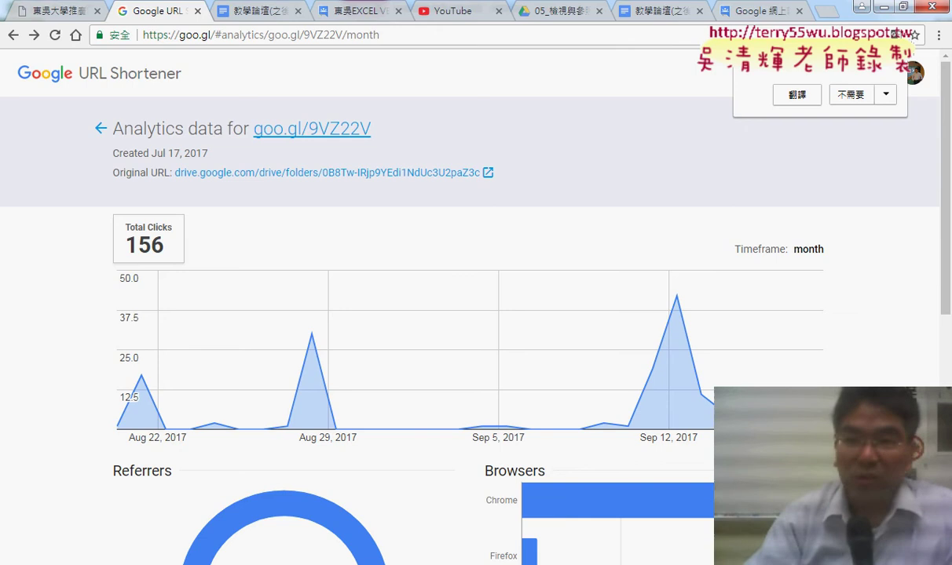
pyautogui.click(760, 7)
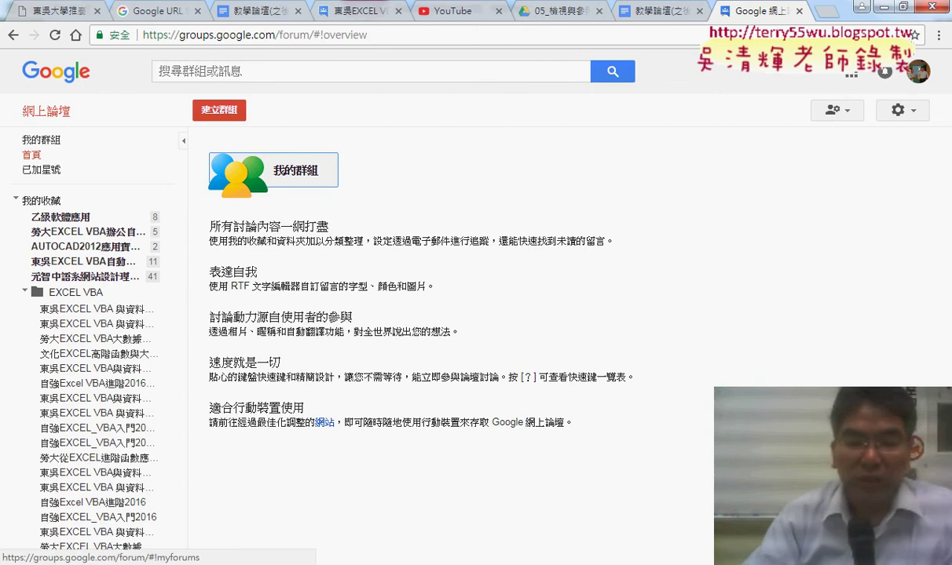
# - Point out workbook 05檢視與參照函數練習 in the 05檢視參照函數 folder, then bring it up in Excel
pyautogui.click(90, 479)
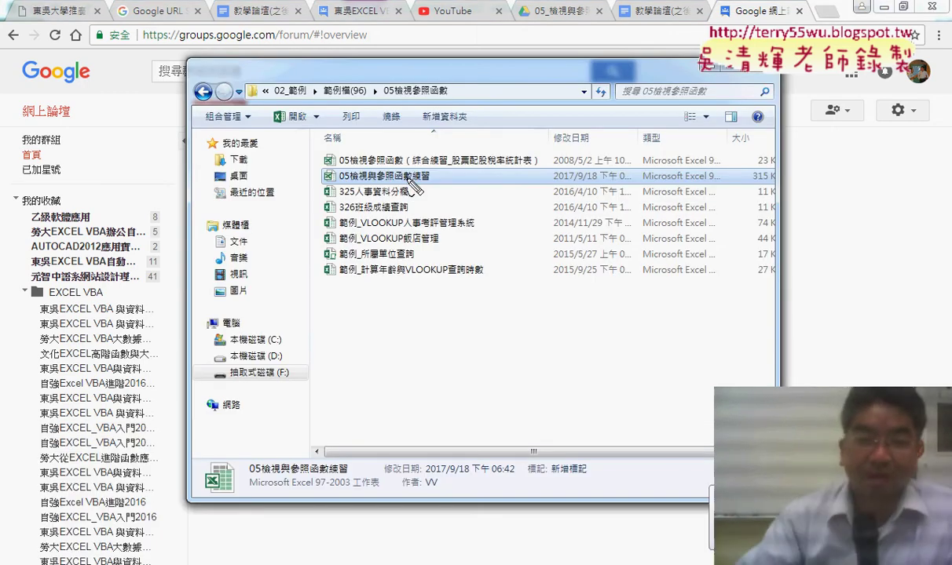
pyautogui.moveTo(430, 188)
pyautogui.mouseDown()
pyautogui.moveTo(333, 184)
pyautogui.moveTo(346, 190)
pyautogui.mouseUp()
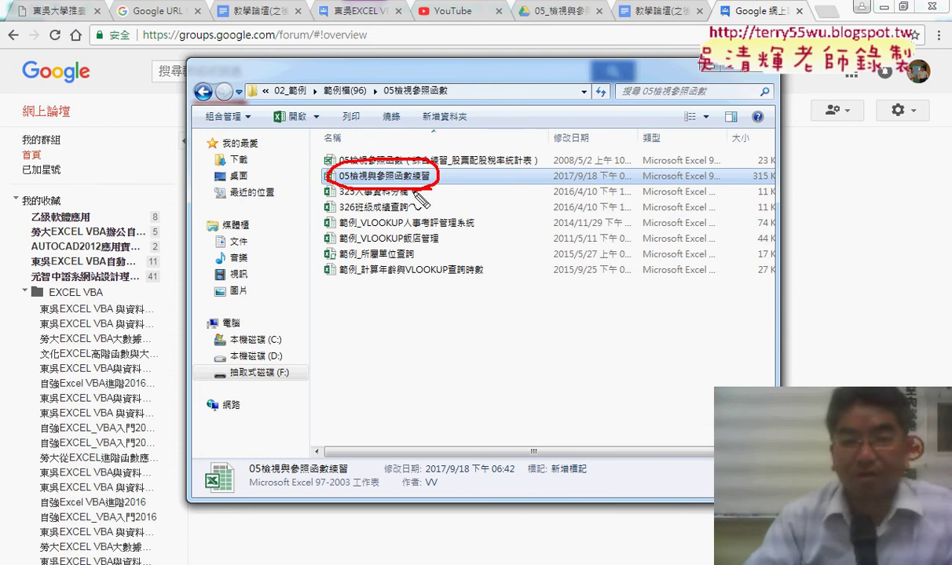
pyautogui.moveTo(318, 239); pyautogui.dragTo(355, 182)
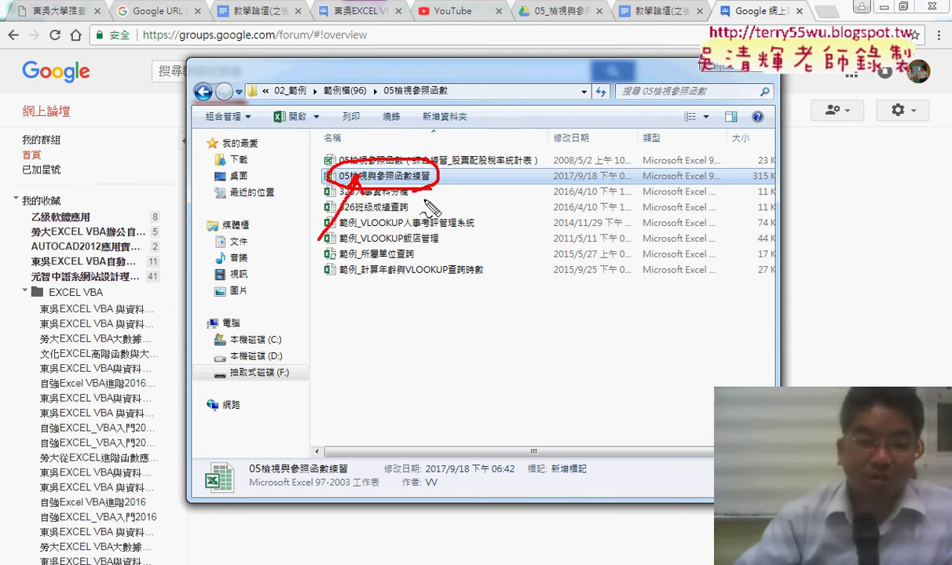
pyautogui.press('Escape')
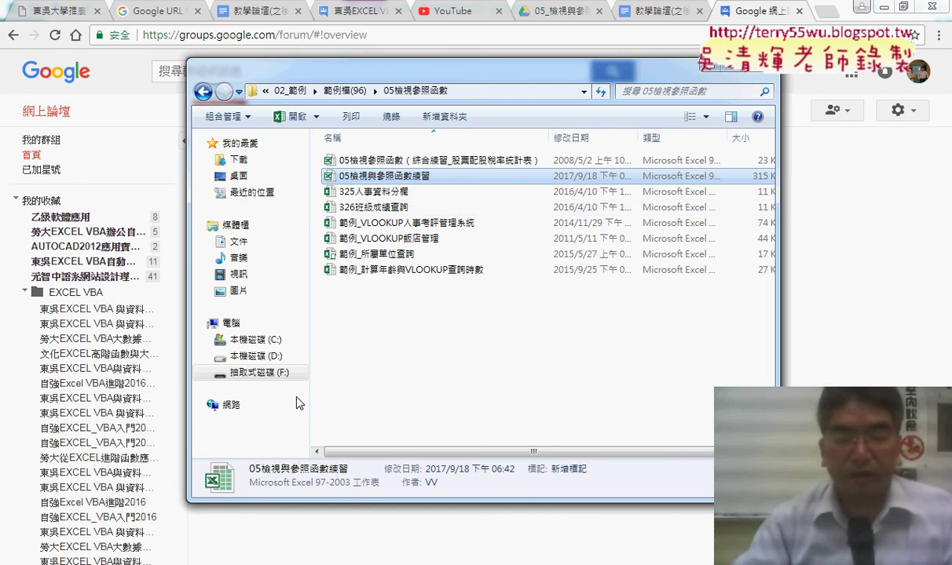
pyautogui.moveTo(251, 559)
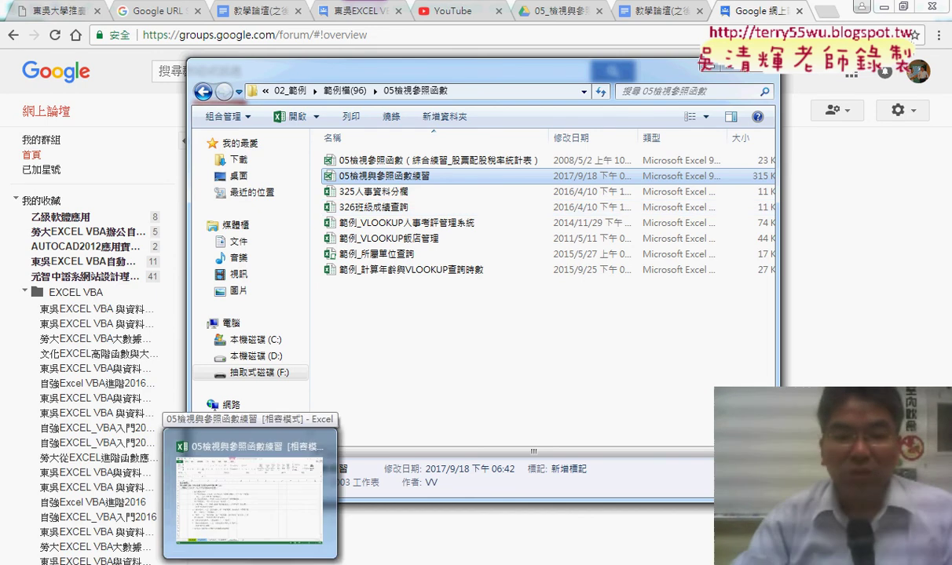
pyautogui.click(261, 539)
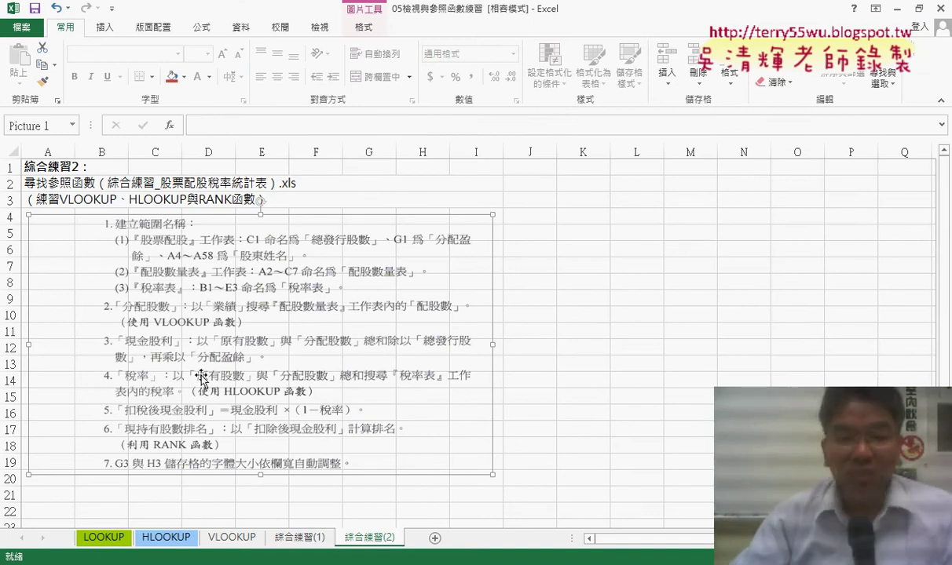
# - Switch to the LOOKUP sheet and mark the A2:E10 employee table and the G3:H7 lookup area
pyautogui.click(105, 541)
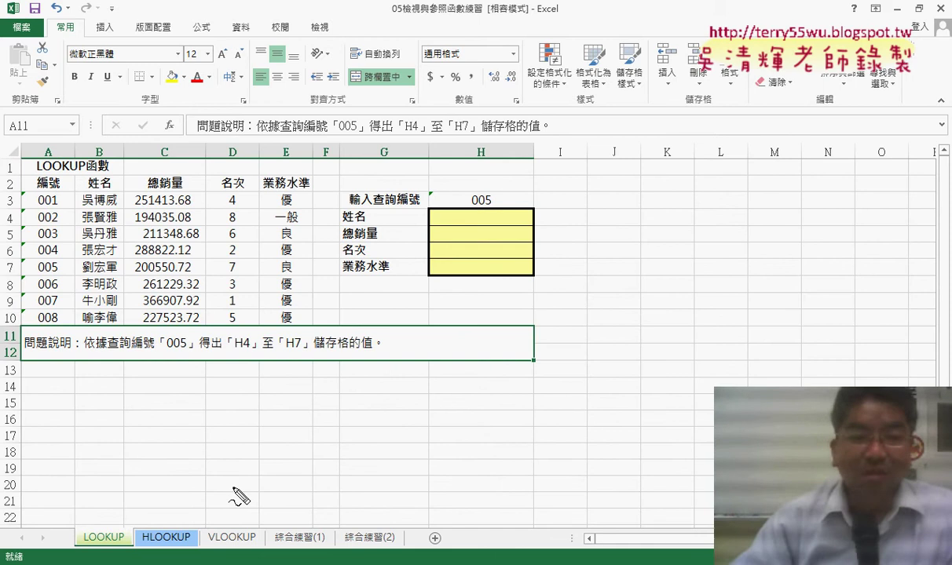
pyautogui.moveTo(15, 166); pyautogui.dragTo(16, 317)
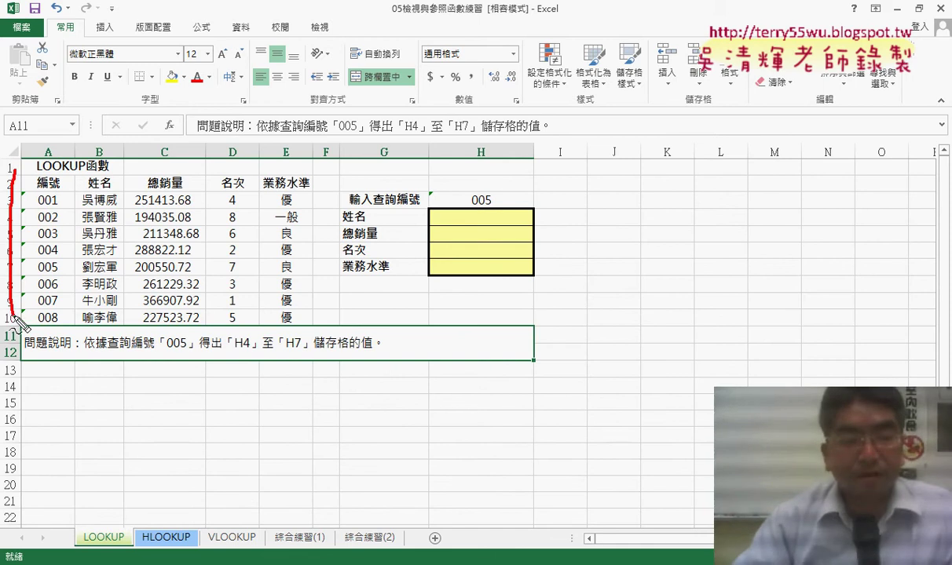
pyautogui.moveTo(21, 167)
pyautogui.mouseDown()
pyautogui.moveTo(318, 303)
pyautogui.moveTo(23, 336)
pyautogui.moveTo(15, 318)
pyautogui.mouseUp()
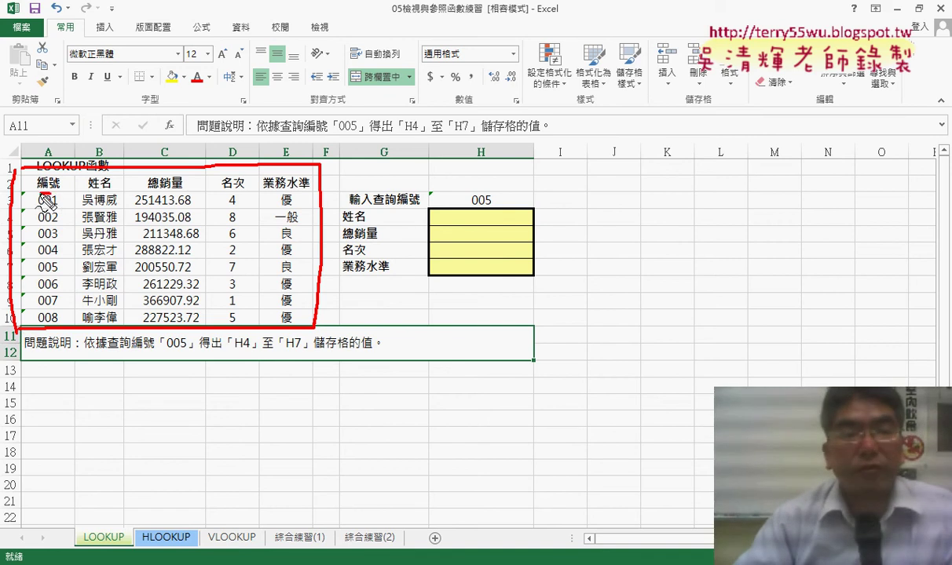
pyautogui.moveTo(66, 179); pyautogui.dragTo(67, 191)
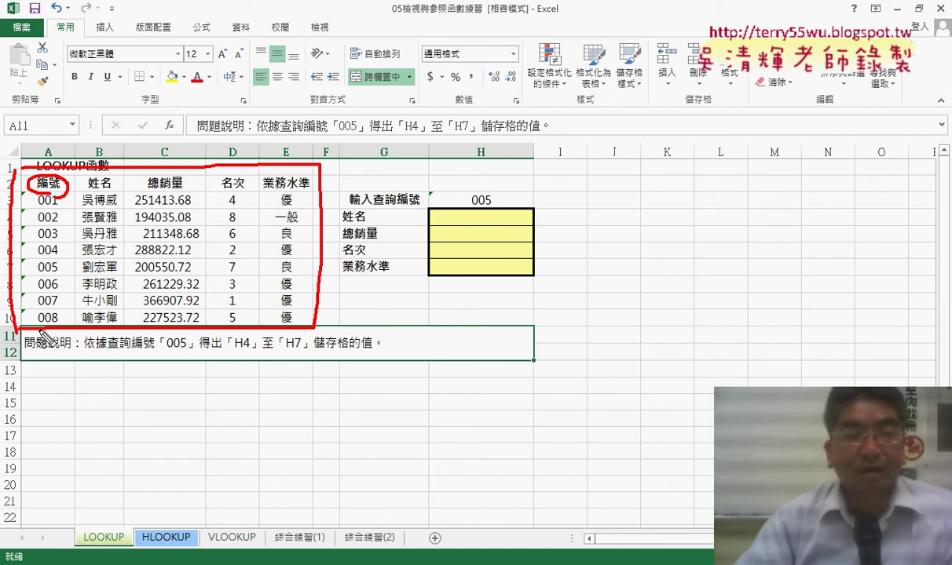
pyautogui.moveTo(106, 195); pyautogui.dragTo(81, 182)
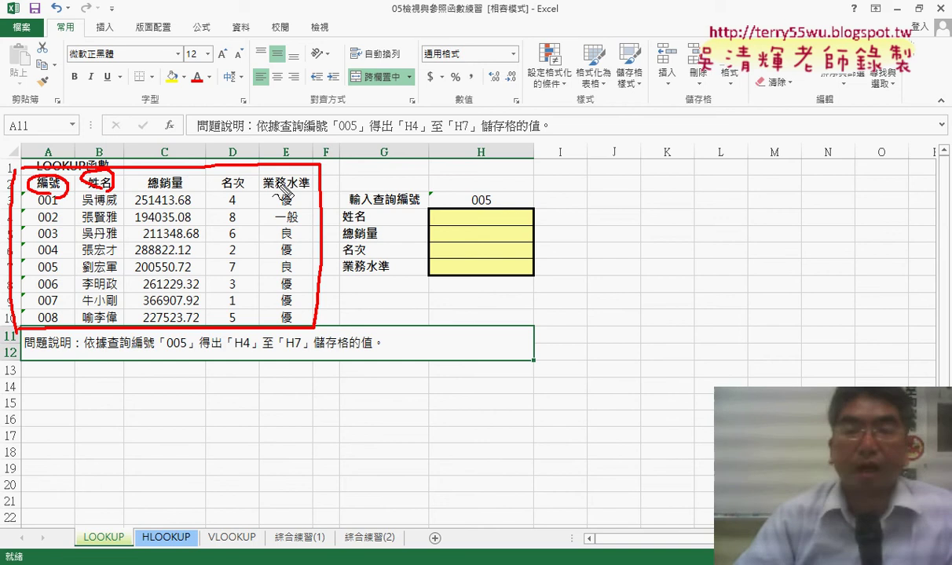
pyautogui.moveTo(328, 176)
pyautogui.mouseDown()
pyautogui.moveTo(336, 283)
pyautogui.moveTo(395, 186)
pyautogui.moveTo(340, 290)
pyautogui.mouseUp()
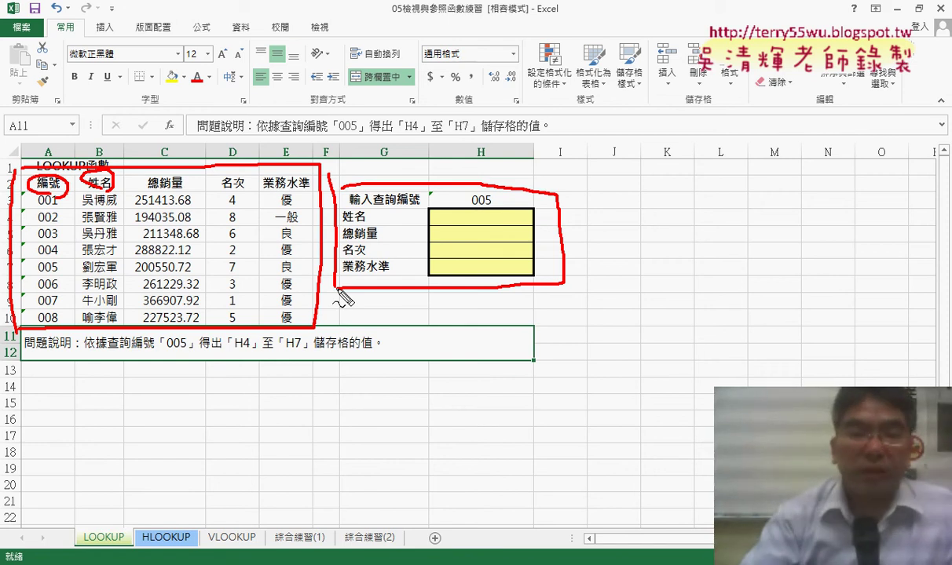
pyautogui.press('Escape')
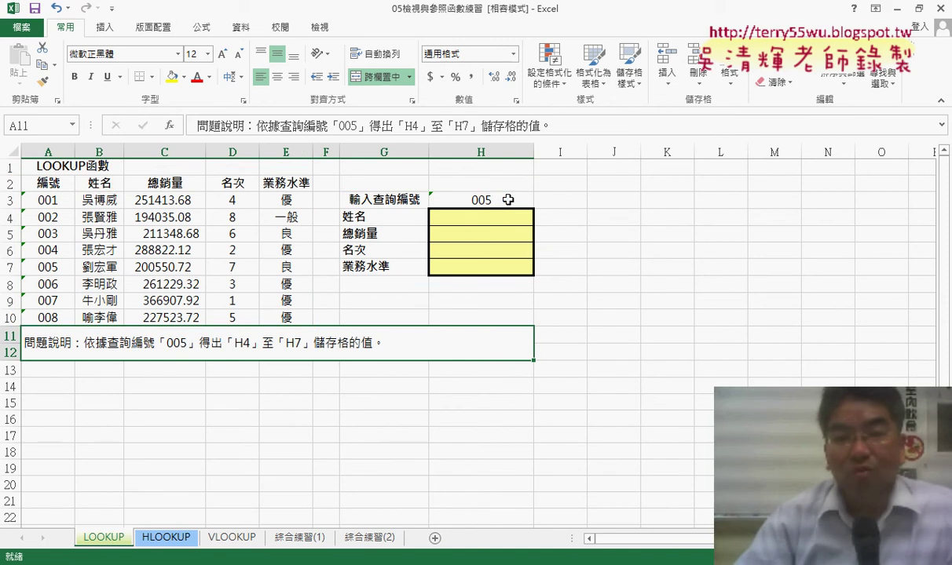
pyautogui.click(496, 202)
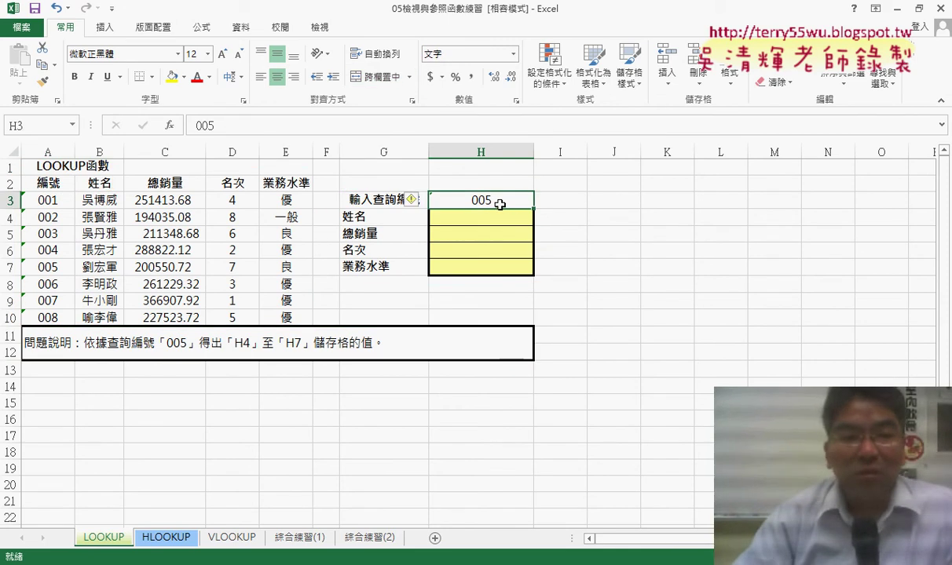
pyautogui.moveTo(101, 267); pyautogui.dragTo(291, 271)
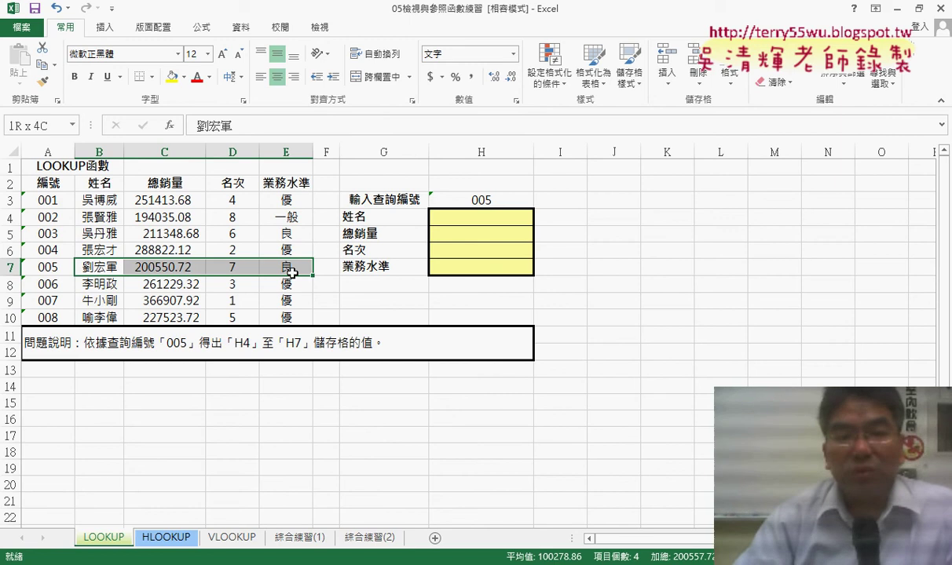
pyautogui.moveTo(440, 217); pyautogui.dragTo(504, 268)
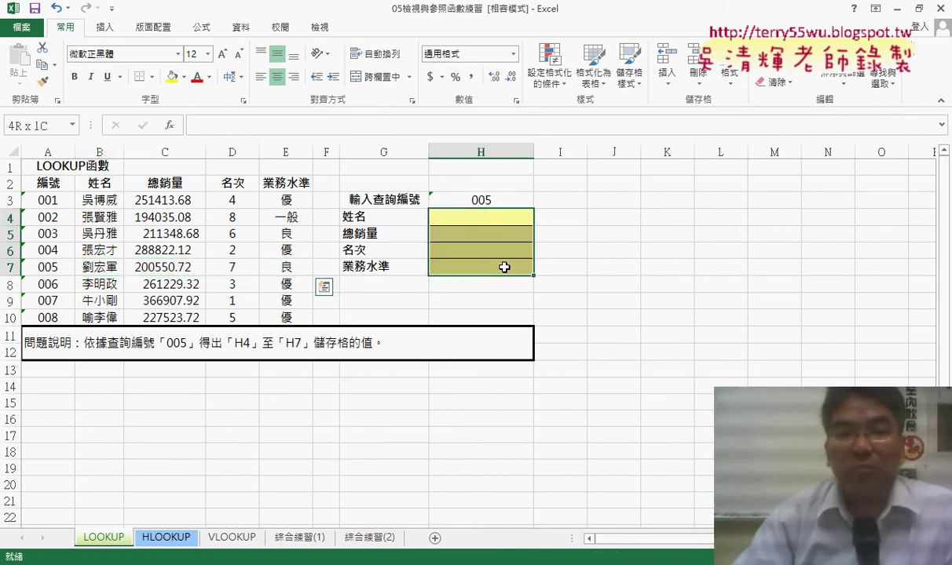
pyautogui.moveTo(105, 269); pyautogui.dragTo(302, 267)
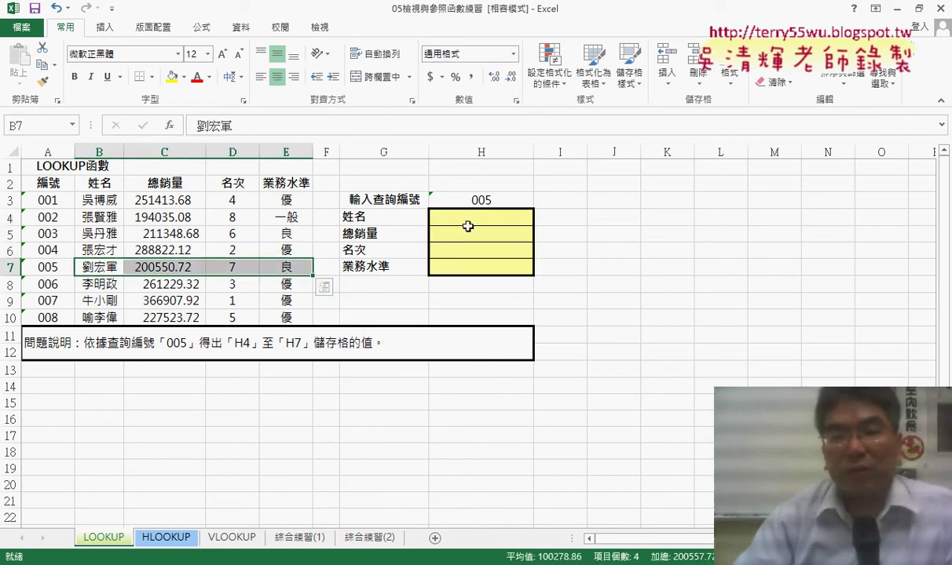
pyautogui.moveTo(447, 217); pyautogui.dragTo(482, 263)
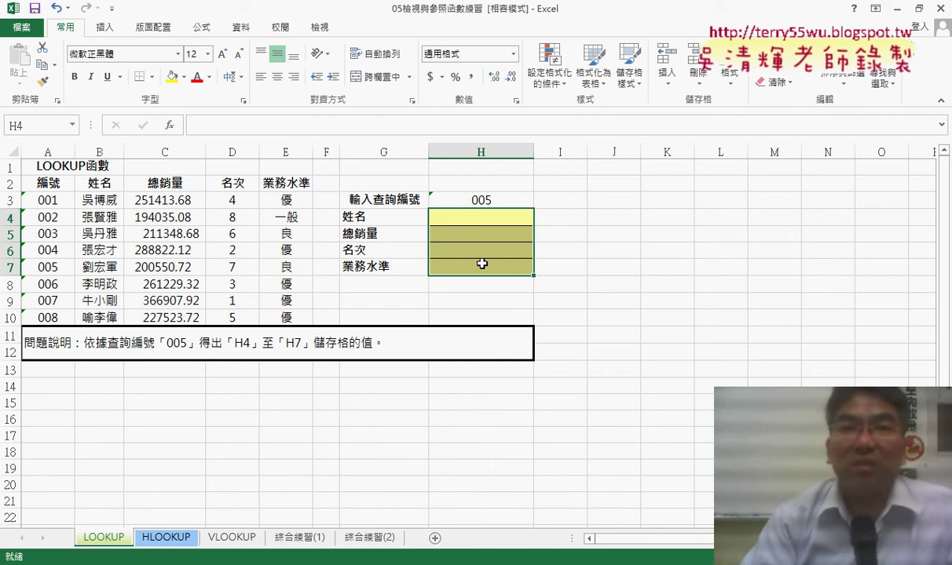
pyautogui.click(498, 216)
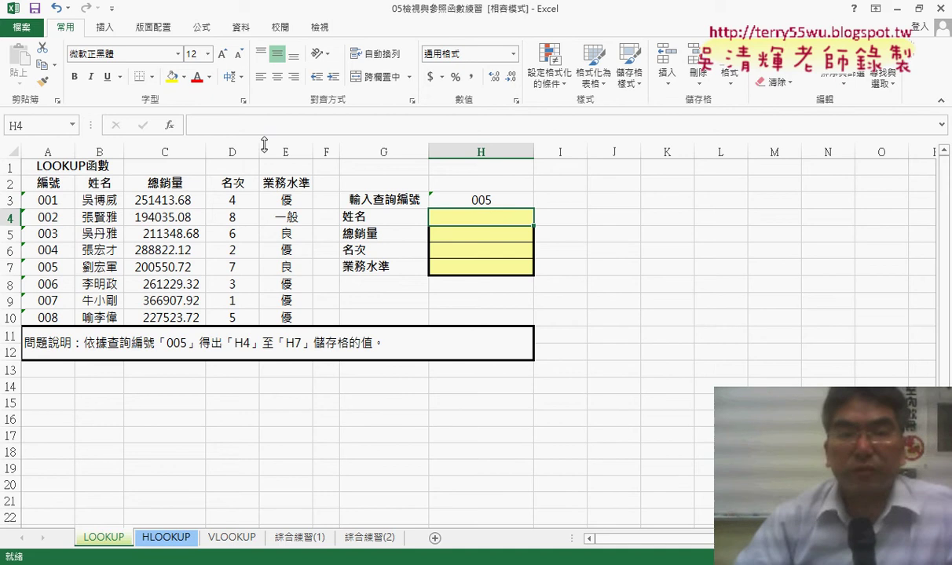
# - Browse the 檢視與參照 functions LOOKUP, VLOOKUP, INDEX, INDIRECT and OFFSET, then cancel without inserting
pyautogui.click(169, 125)
pyautogui.click(497, 201)
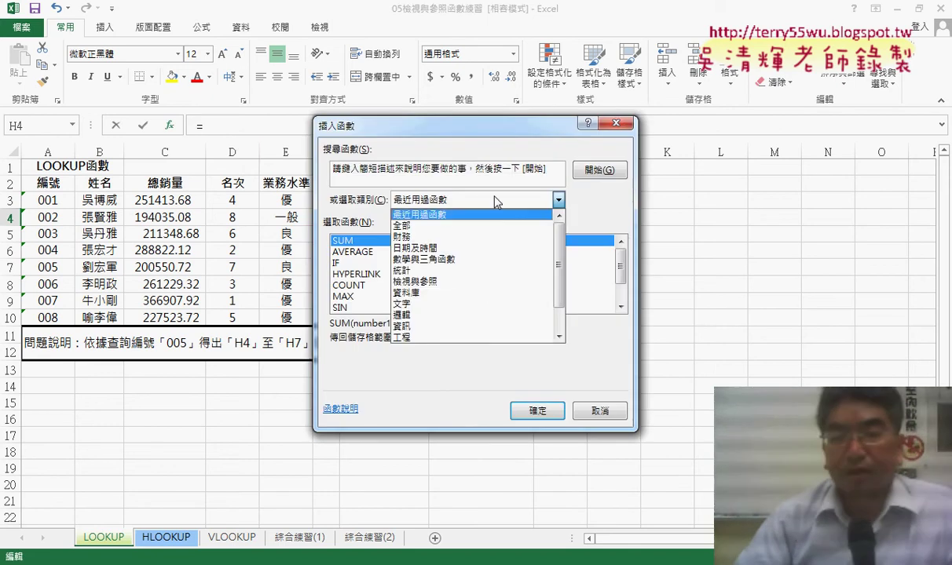
pyautogui.click(461, 283)
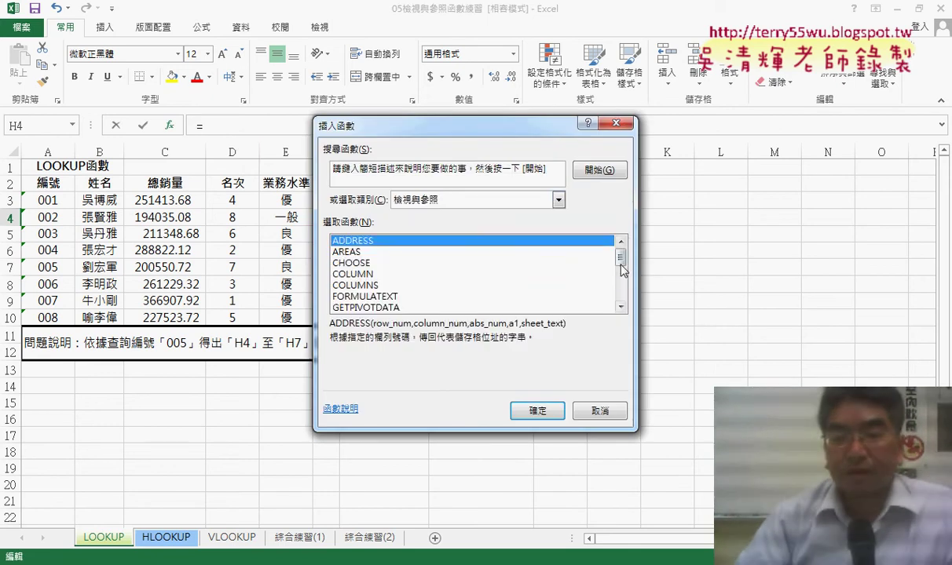
pyautogui.moveTo(621, 267); pyautogui.dragTo(621, 279)
pyautogui.click(361, 286)
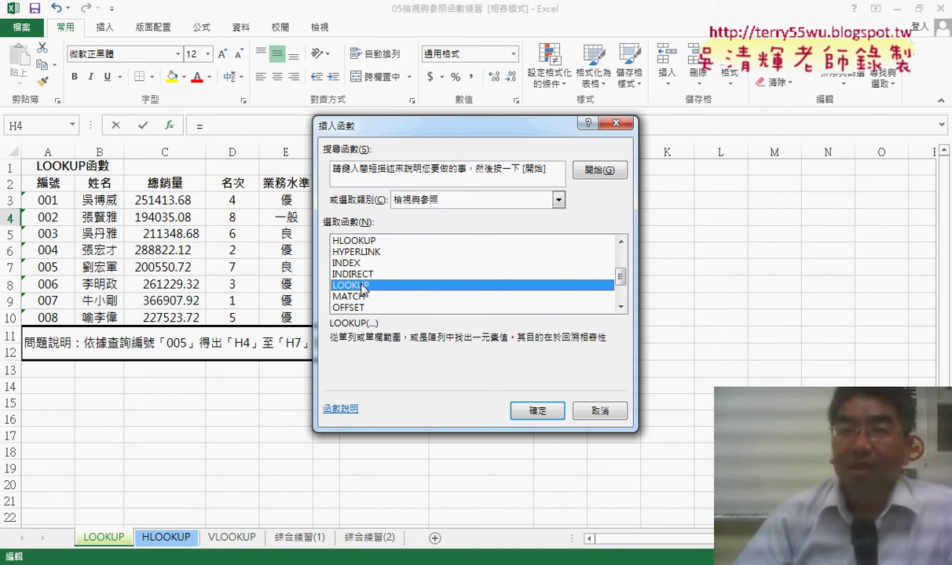
pyautogui.scroll(-2, 361, 289)
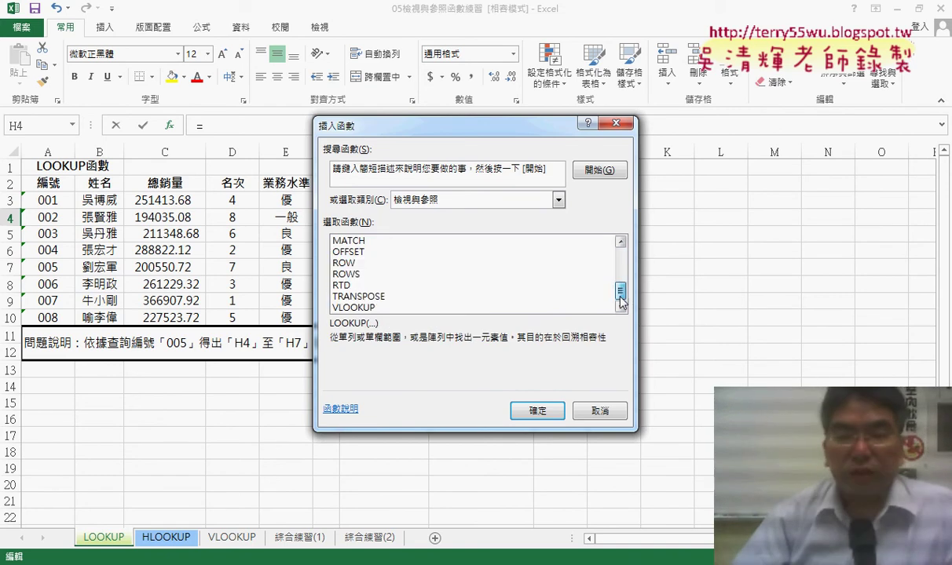
pyautogui.click(375, 307)
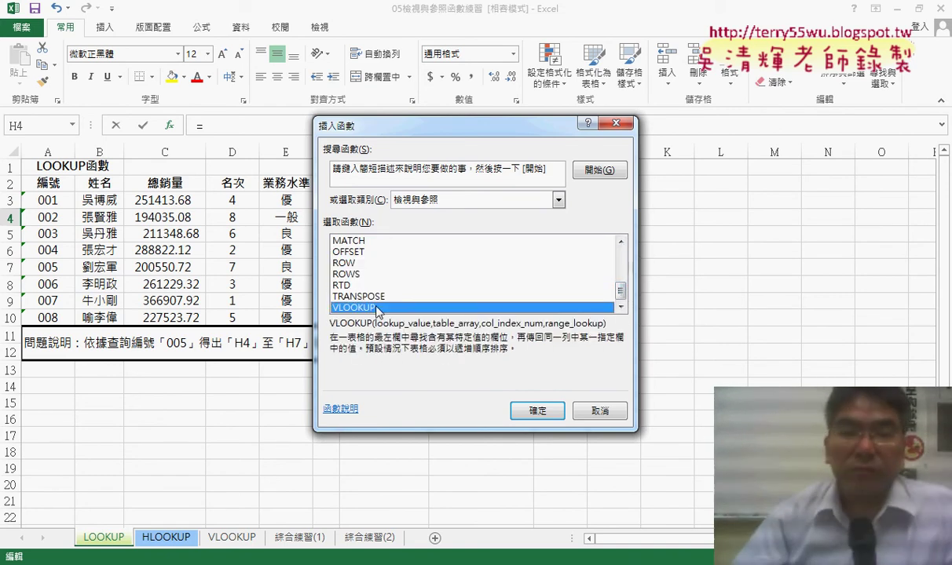
pyautogui.scroll(1, 375, 283)
pyautogui.click(346, 240)
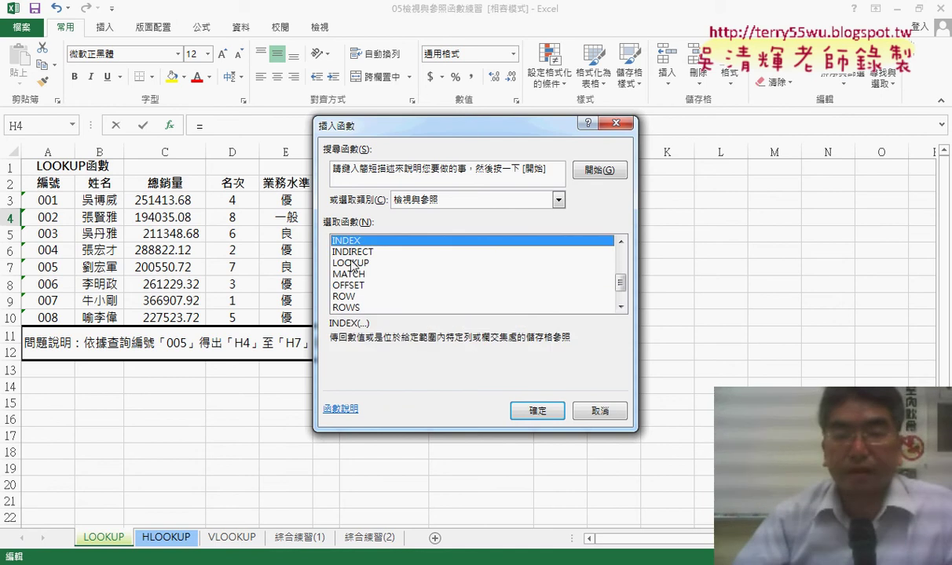
pyautogui.click(355, 252)
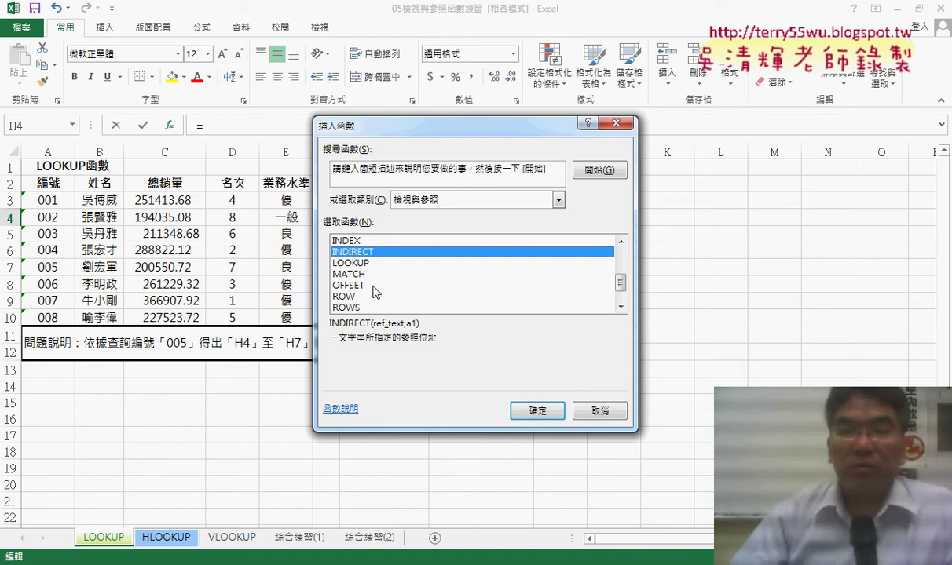
pyautogui.click(375, 286)
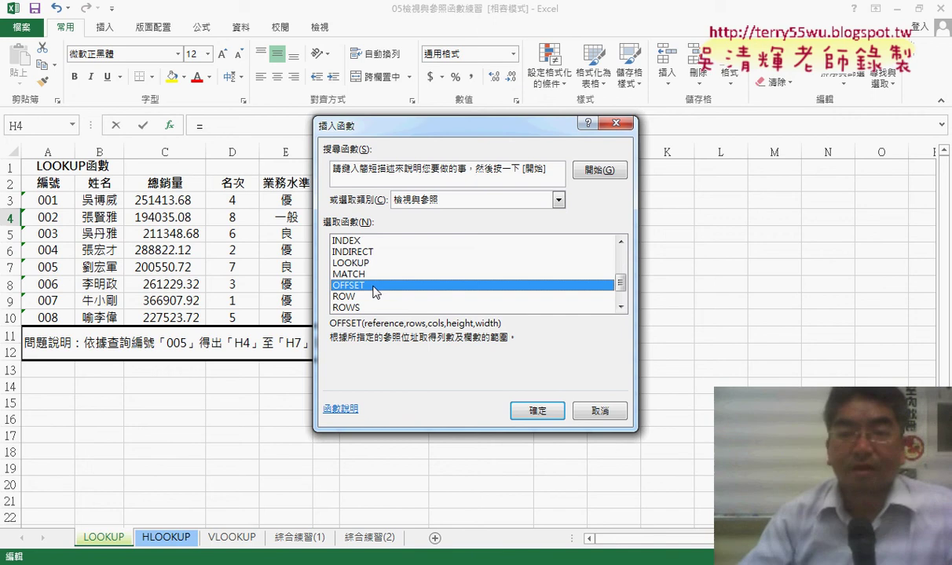
pyautogui.click(615, 124)
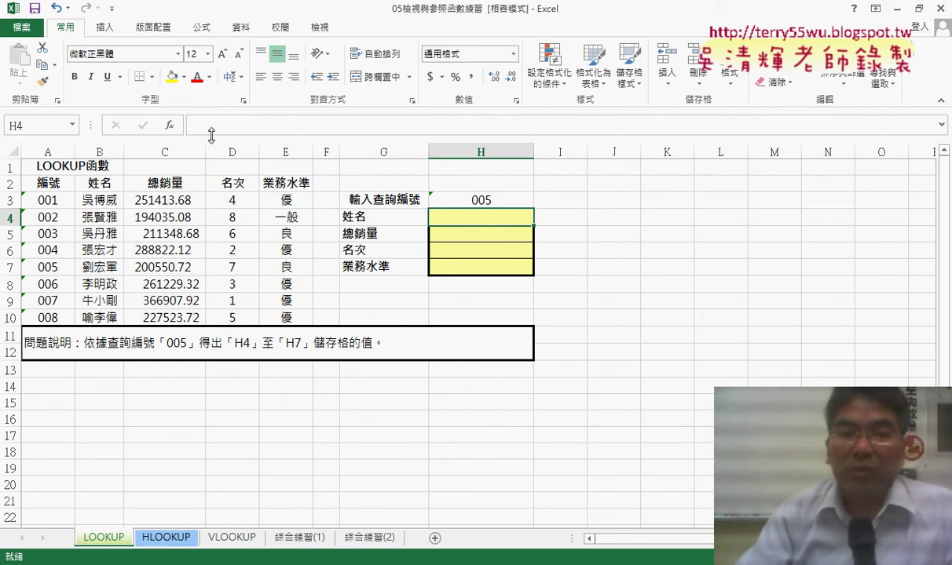
# - Insert LOOKUP into H4 using the lookup_value, lookup_vector, result_vector form
pyautogui.click(168, 126)
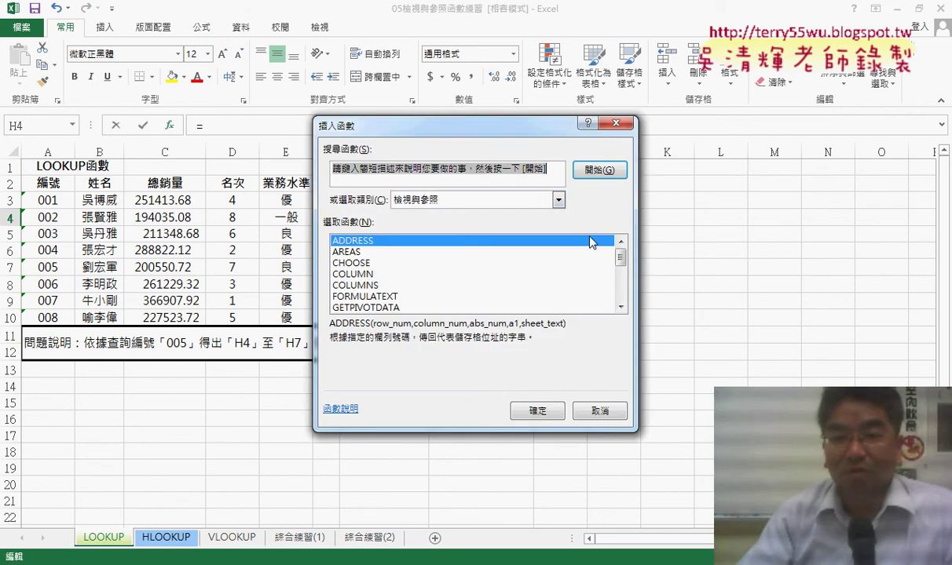
pyautogui.scroll(-3, 471, 275)
pyautogui.doubleClick(484, 265)
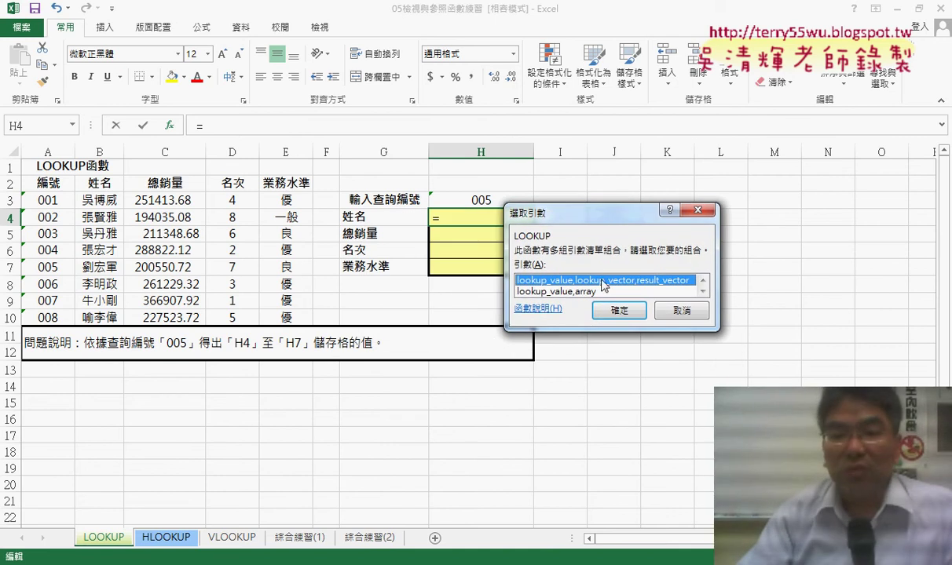
pyautogui.doubleClick(603, 281)
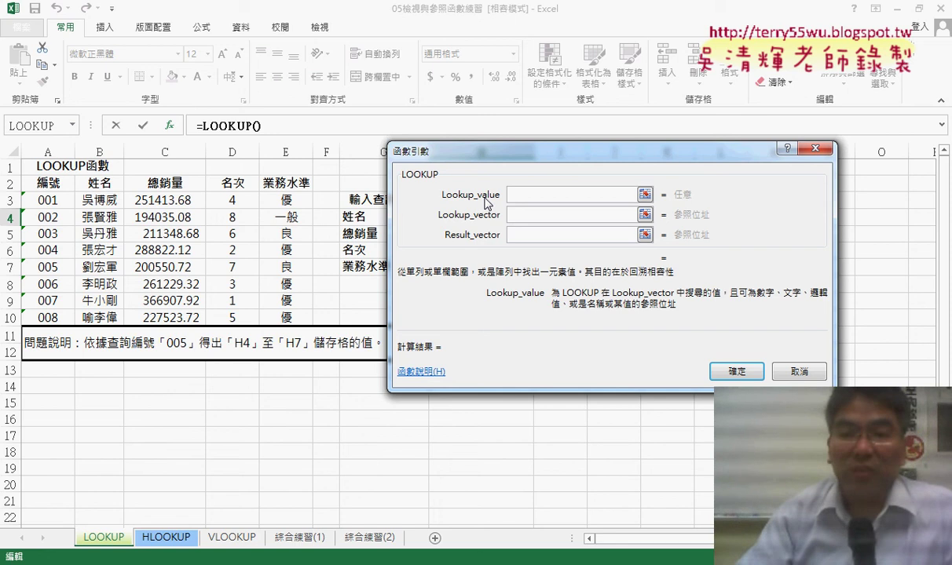
# - Fill the LOOKUP arguments with H3, A3:A10 and B3:B10 to return ID 005's name in H4
pyautogui.moveTo(486, 201); pyautogui.dragTo(414, 304)
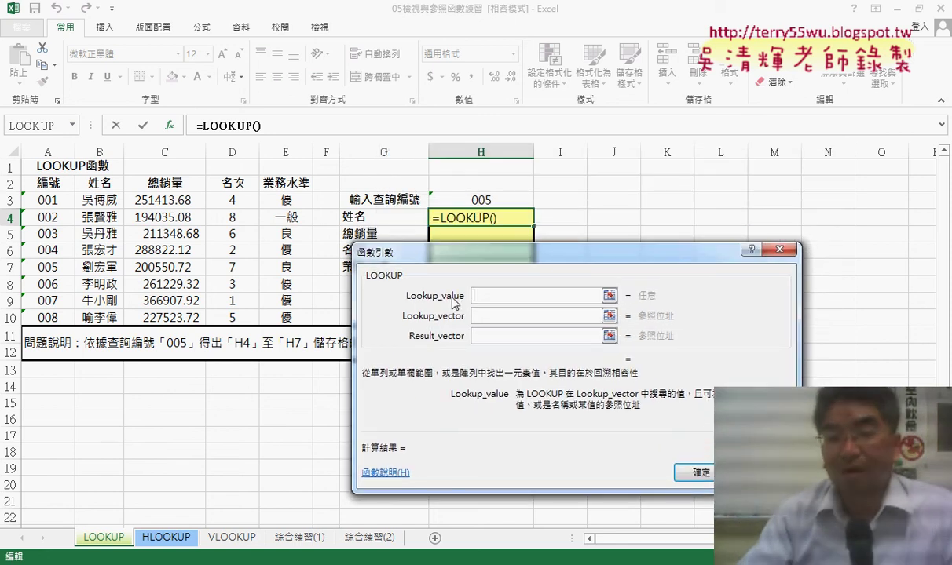
pyautogui.click(490, 199)
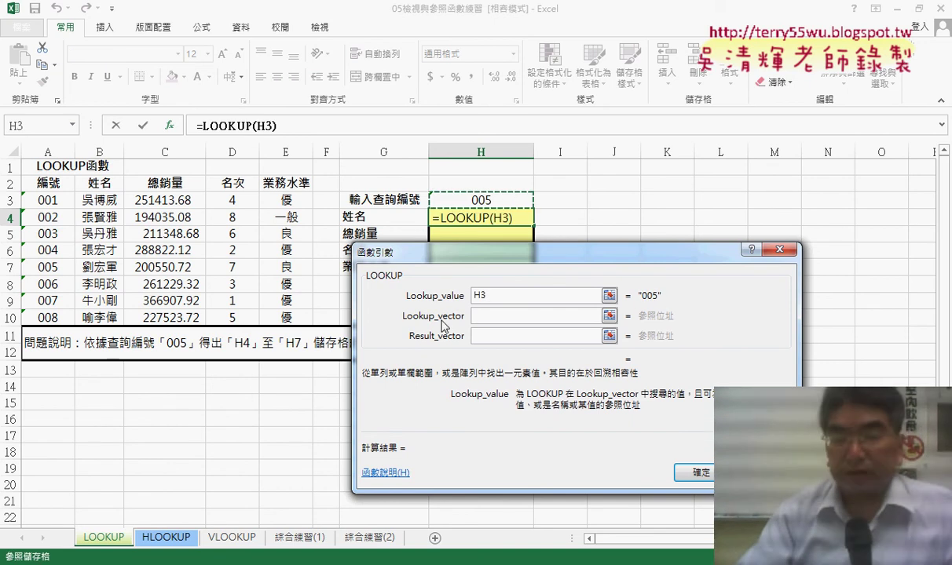
pyautogui.click(490, 317)
pyautogui.moveTo(512, 259); pyautogui.dragTo(537, 297)
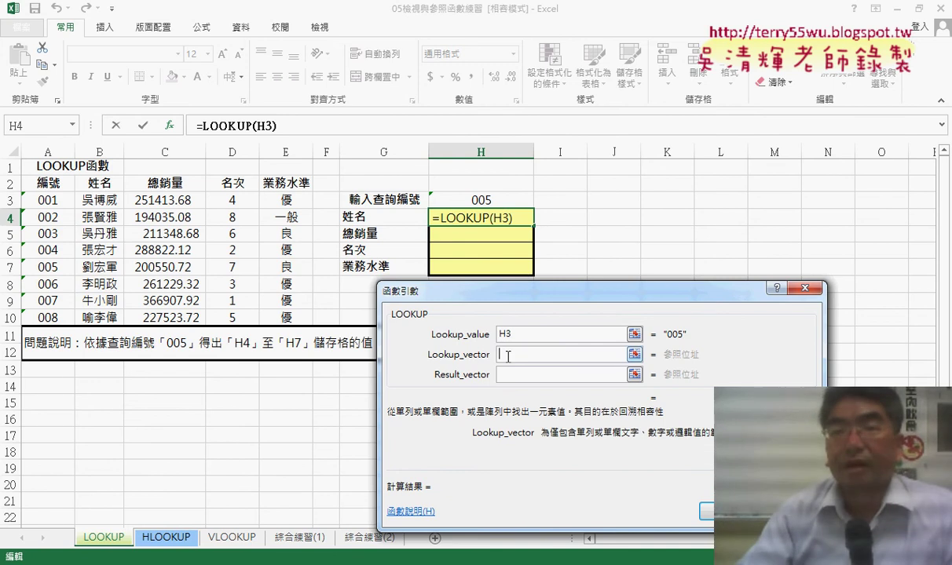
pyautogui.moveTo(50, 198); pyautogui.dragTo(54, 317)
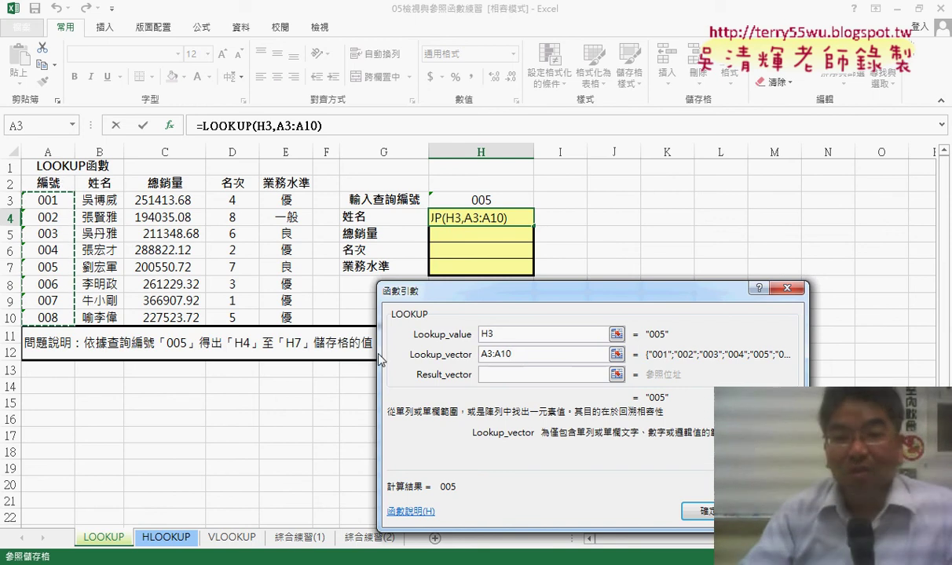
pyautogui.click(503, 375)
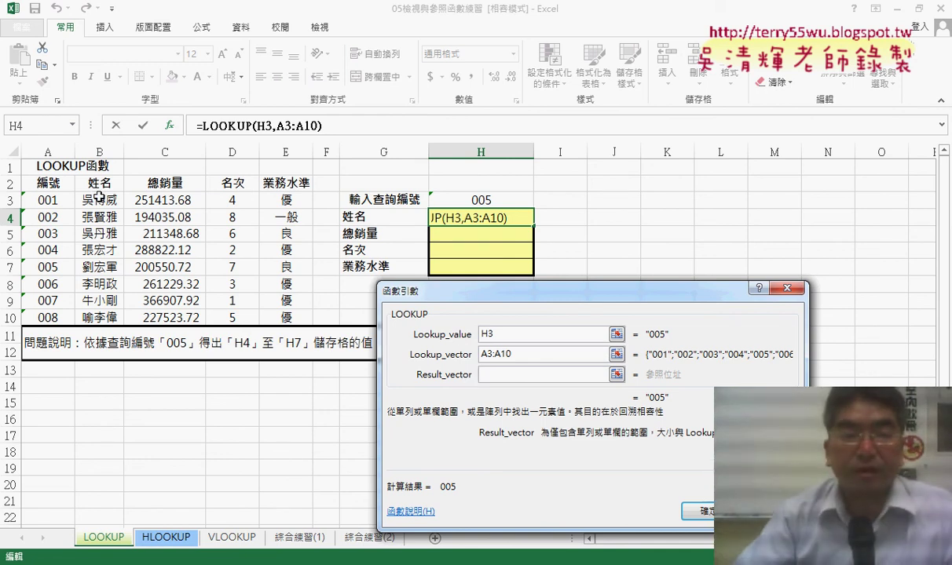
pyautogui.moveTo(98, 196); pyautogui.dragTo(100, 318)
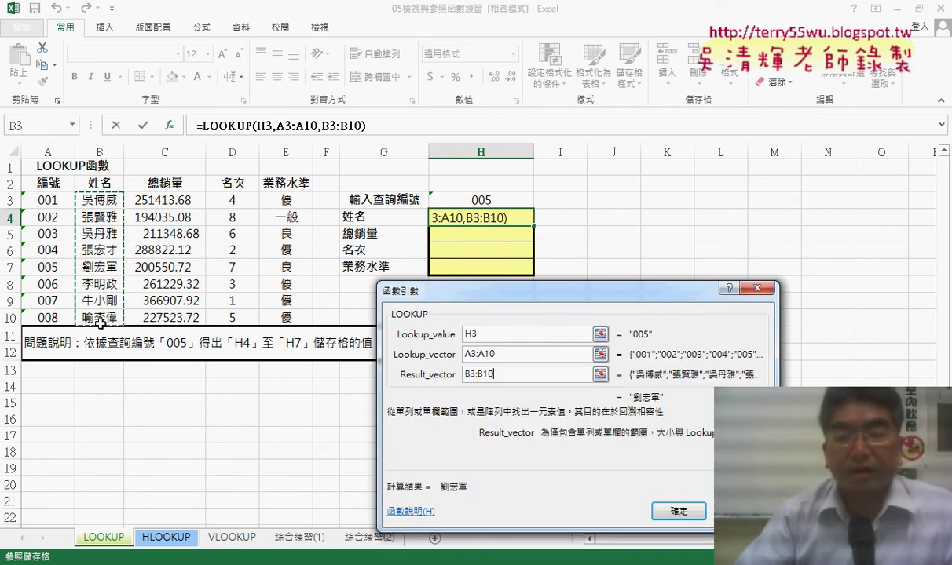
pyautogui.click(679, 512)
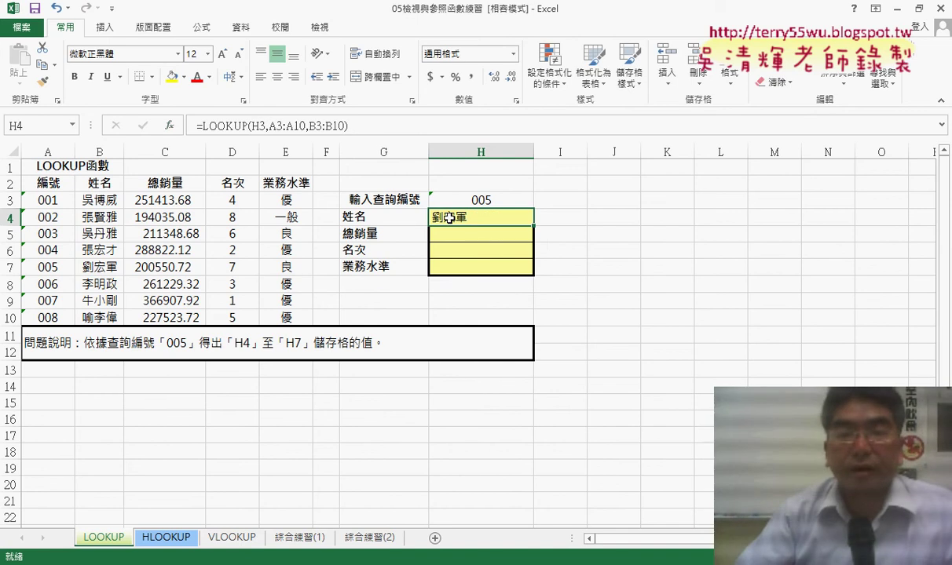
# - Centre the H4 result and copy its LOOKUP formula text from the formula bar
pyautogui.click(280, 79)
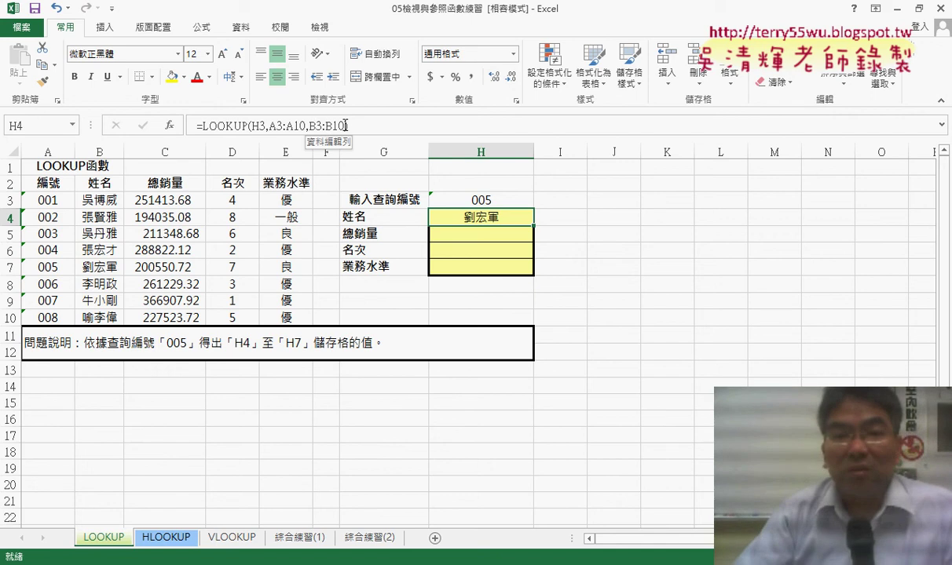
pyautogui.moveTo(346, 125); pyautogui.dragTo(196, 126)
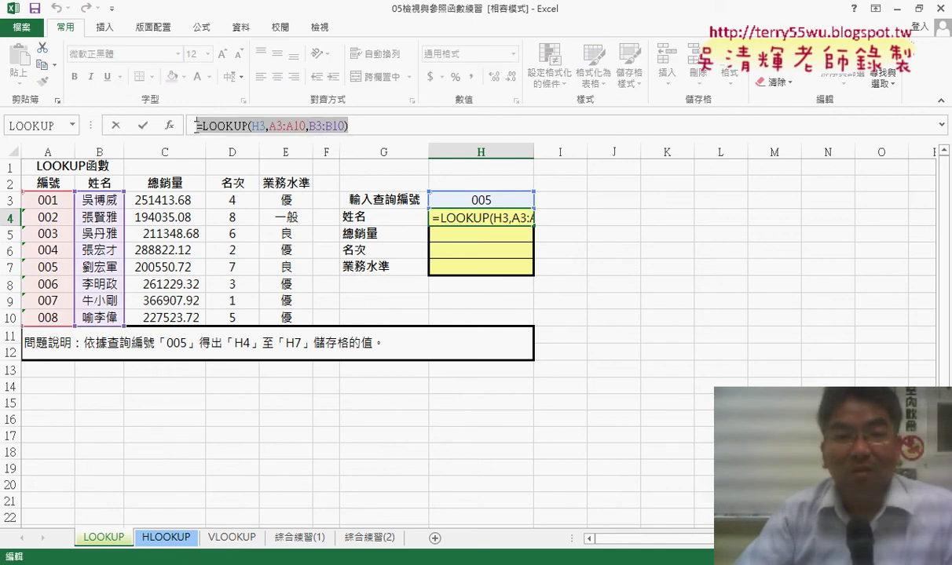
pyautogui.rightClick(251, 125)
pyautogui.click(290, 156)
pyautogui.press('Escape')
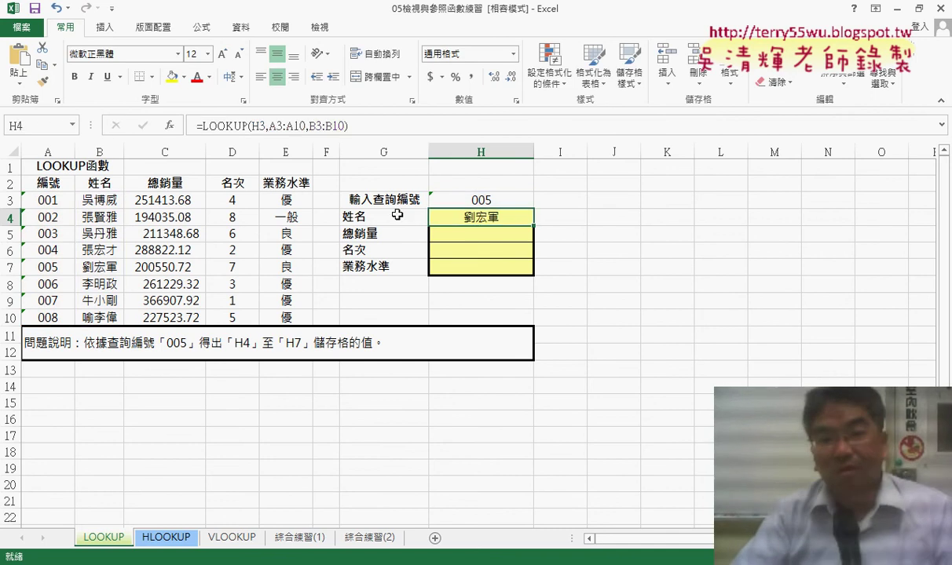
# - Paste the formula into H5 with result range C3:C10 to return sales 200550.72
pyautogui.click(480, 234)
pyautogui.click(229, 125)
pyautogui.hotkey('ctrl', 'v')
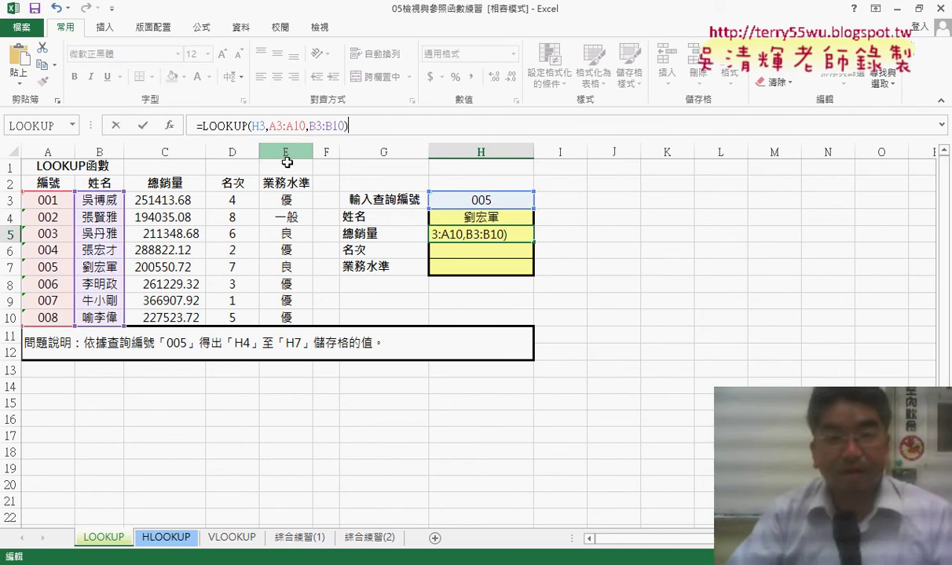
pyautogui.moveTo(309, 125); pyautogui.dragTo(333, 126)
pyautogui.moveTo(165, 200); pyautogui.dragTo(187, 317)
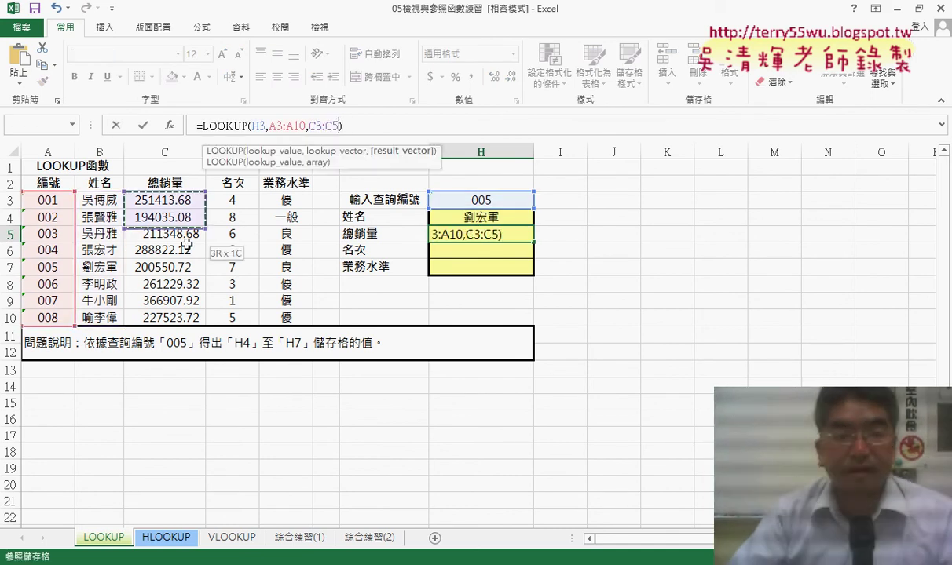
pyautogui.click(142, 125)
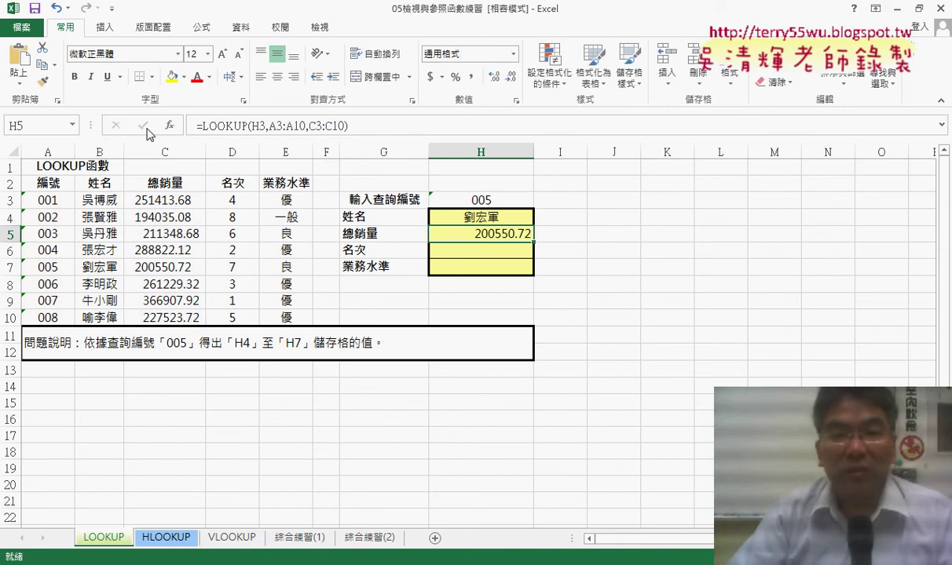
# - Paste the formula into H6 with result range D3:D10 to return rank 7
pyautogui.click(469, 250)
pyautogui.rightClick(316, 126)
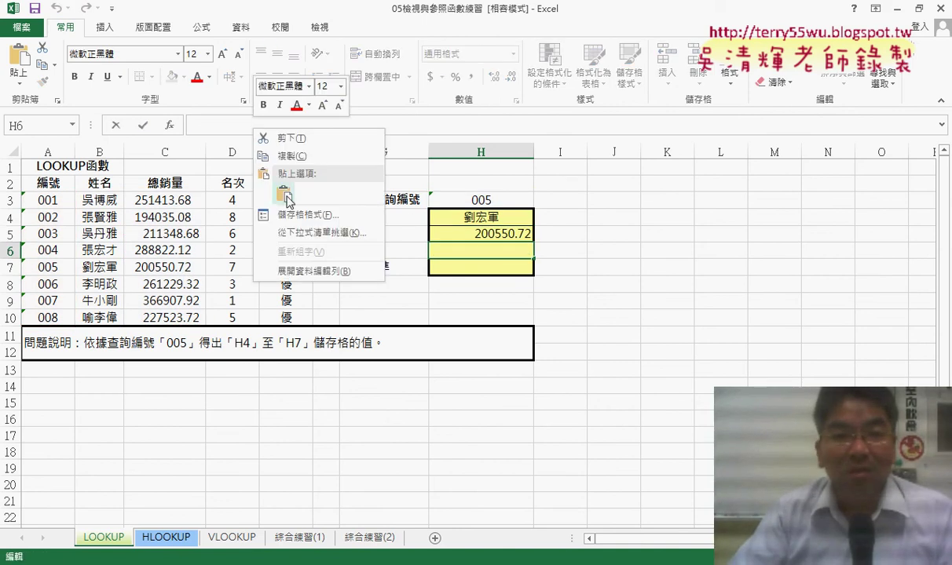
pyautogui.click(286, 193)
pyautogui.moveTo(309, 126); pyautogui.dragTo(342, 125)
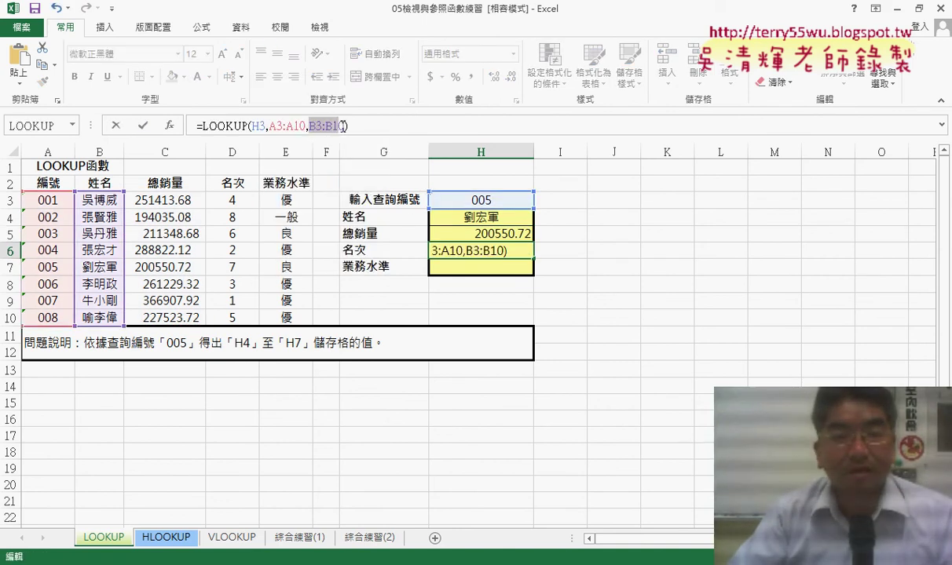
pyautogui.moveTo(233, 200); pyautogui.dragTo(233, 317)
pyautogui.click(142, 124)
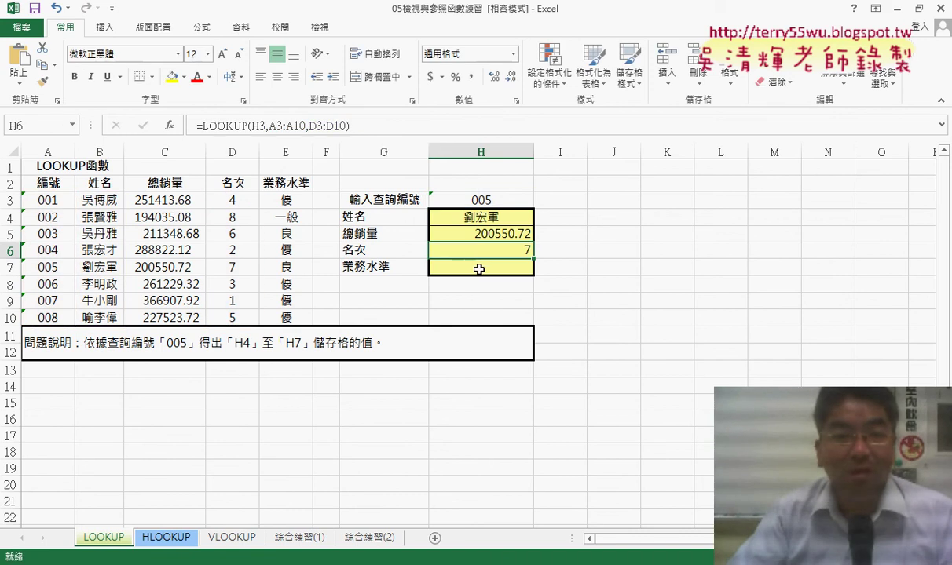
# - Paste the formula into H7 with result range E3:E10 to return level 良
pyautogui.click(478, 269)
pyautogui.rightClick(200, 126)
pyautogui.click(212, 193)
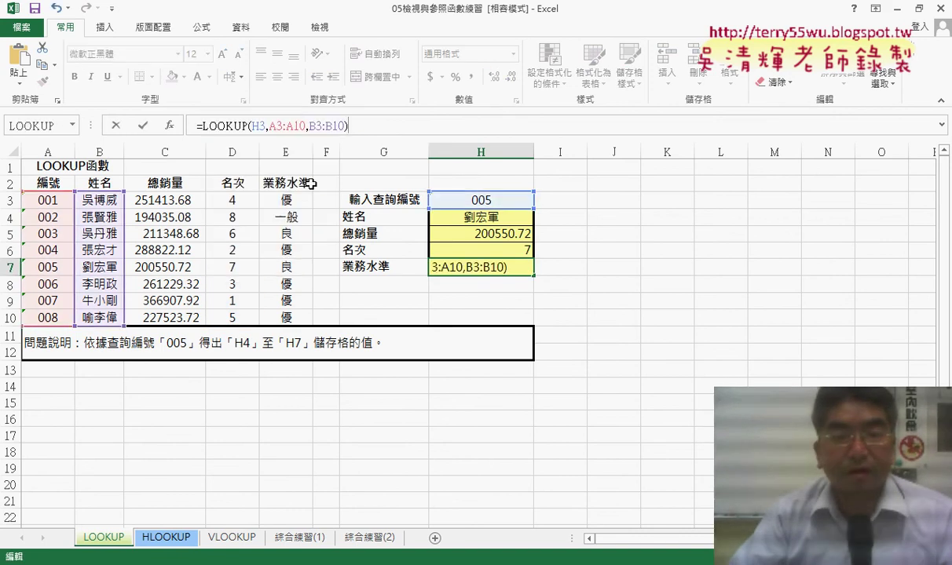
pyautogui.moveTo(308, 125); pyautogui.dragTo(346, 126)
pyautogui.moveTo(286, 200); pyautogui.dragTo(288, 318)
pyautogui.click(142, 125)
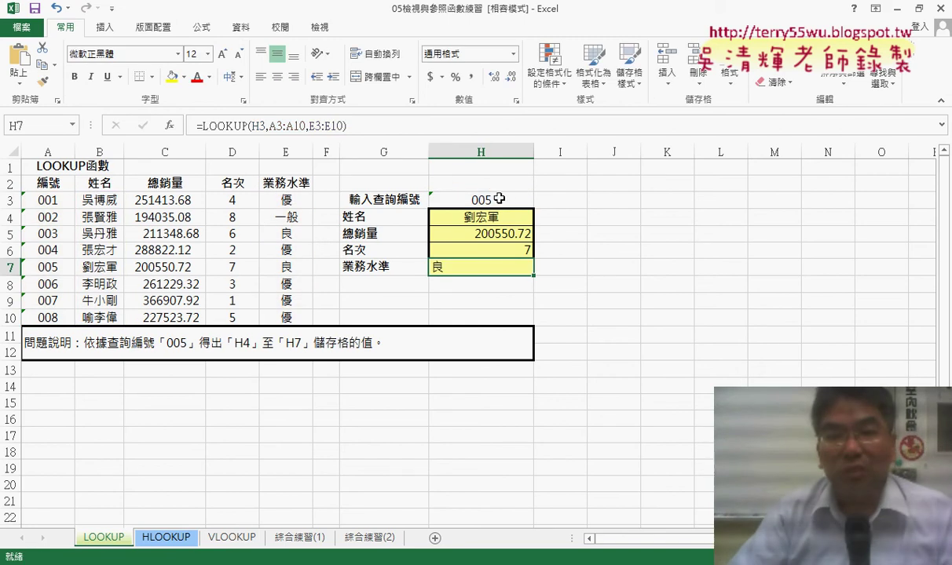
pyautogui.moveTo(463, 217); pyautogui.dragTo(493, 268)
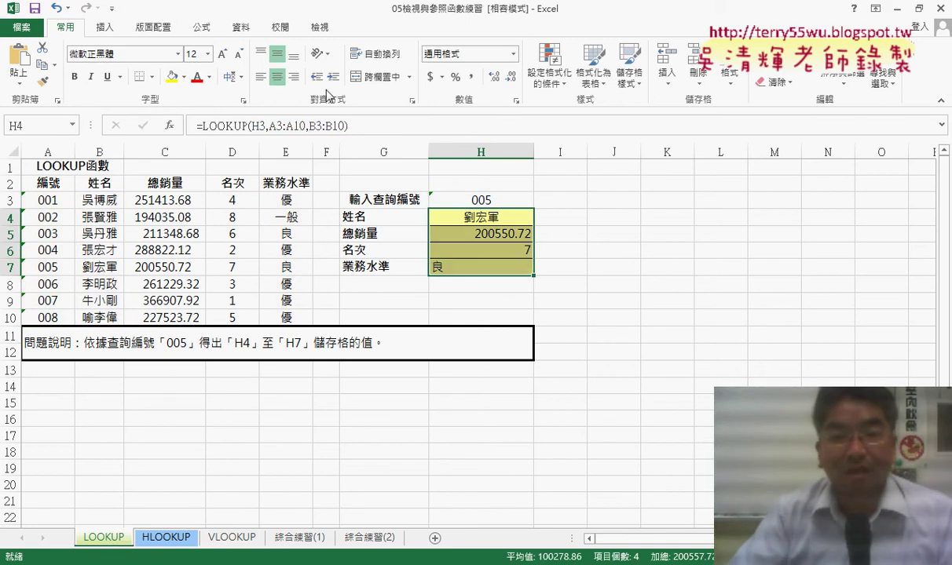
# - Centre H4:H7 and change the lookup ID in H3 to 001
pyautogui.click(277, 76)
pyautogui.doubleClick(508, 202)
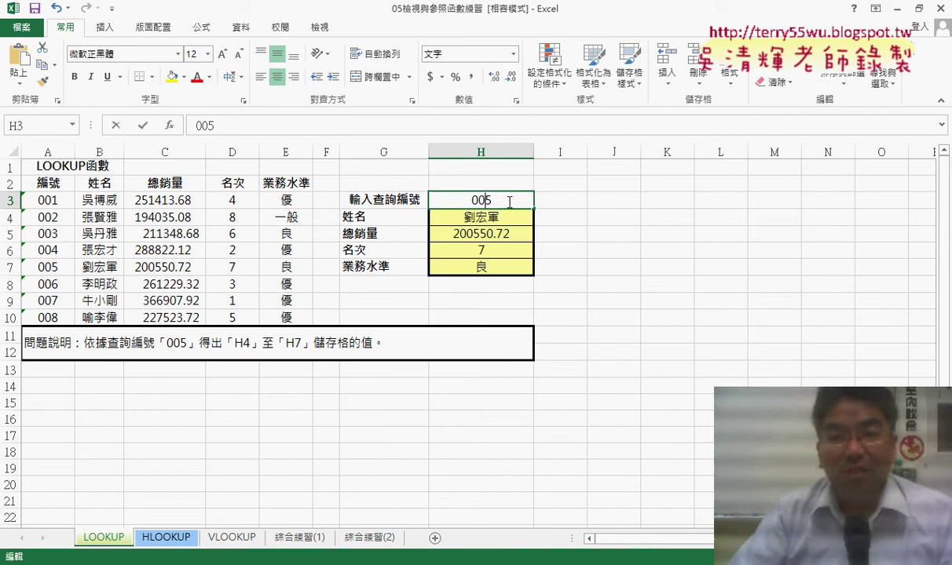
pyautogui.doubleClick(494, 200)
pyautogui.write('001')
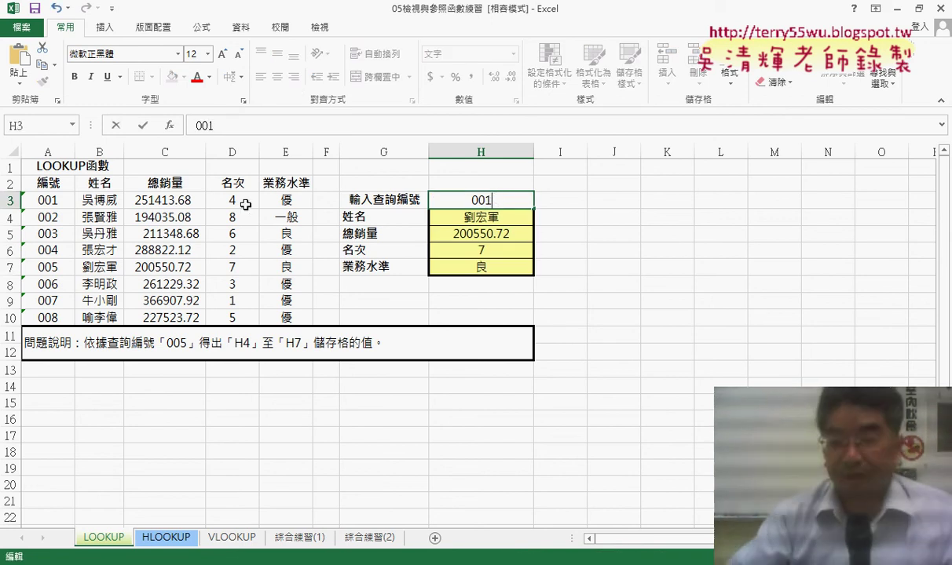
pyautogui.press('Return')
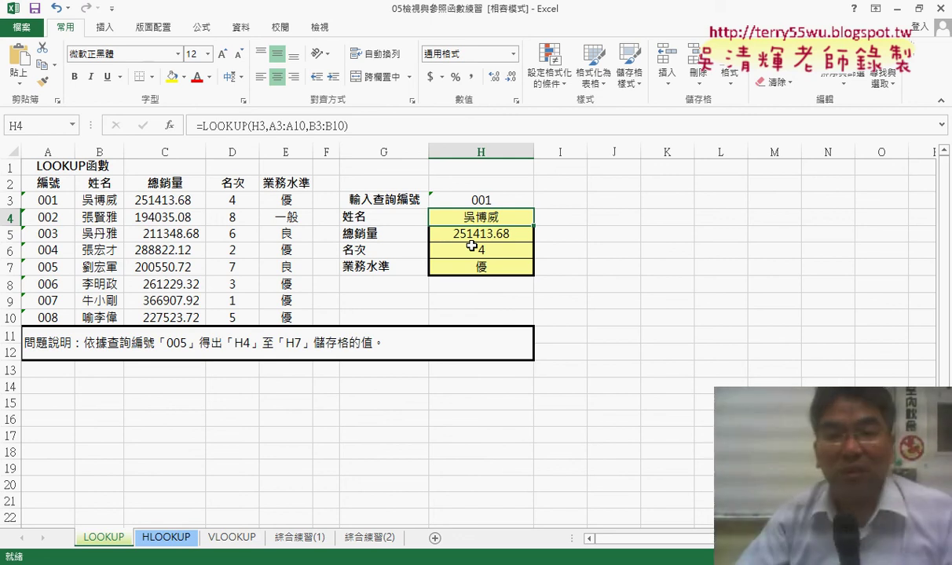
# - Review H4's LOOKUP formula references against the B2:E2 headers, leaving the formula unchanged
pyautogui.click(510, 202)
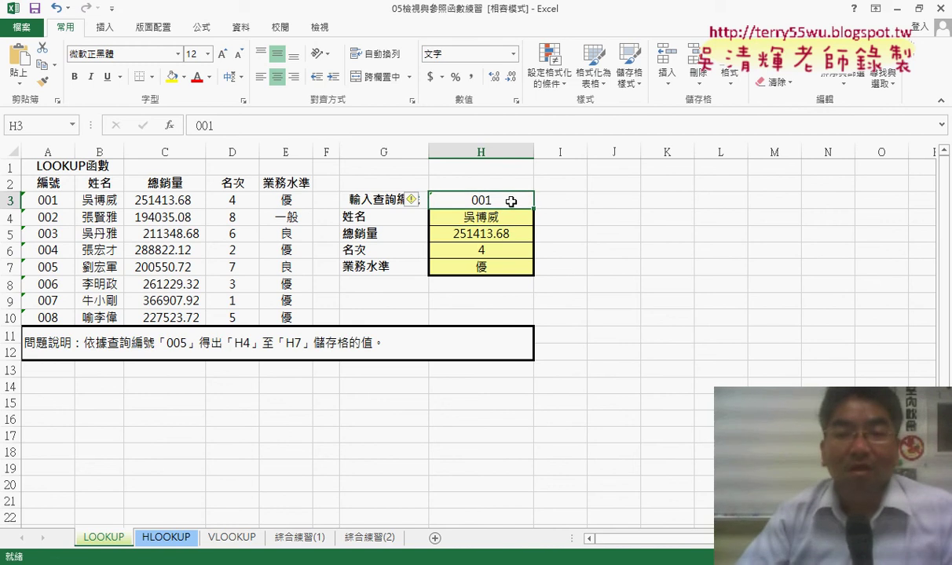
pyautogui.click(511, 222)
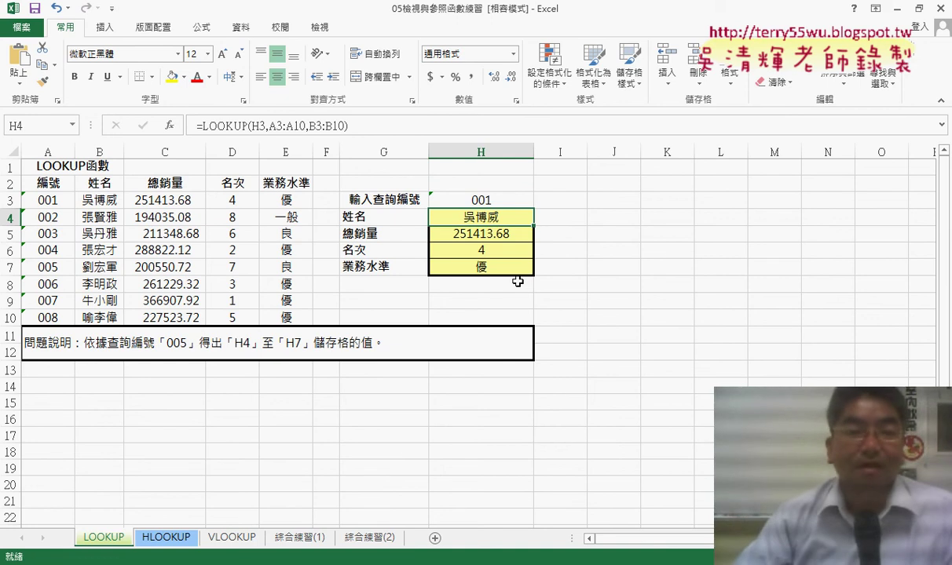
pyautogui.moveTo(99, 180); pyautogui.dragTo(270, 183)
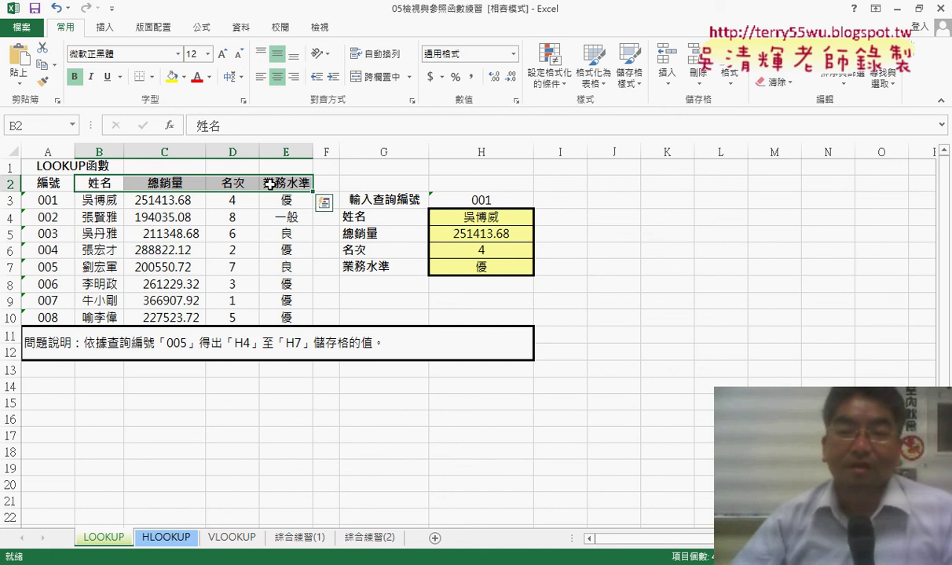
pyautogui.click(491, 220)
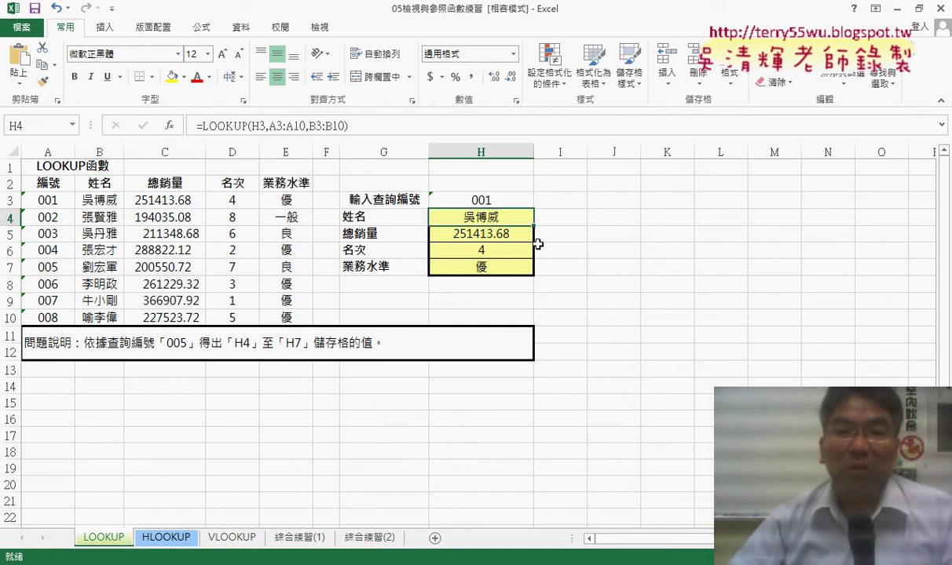
pyautogui.click(311, 126)
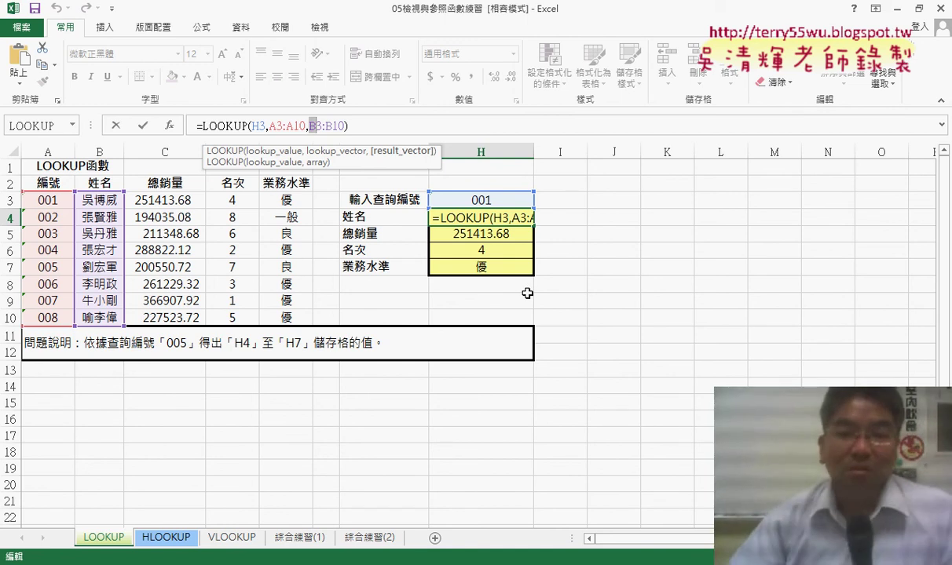
pyautogui.hotkey('ctrl', 'Return')
pyautogui.click(497, 201)
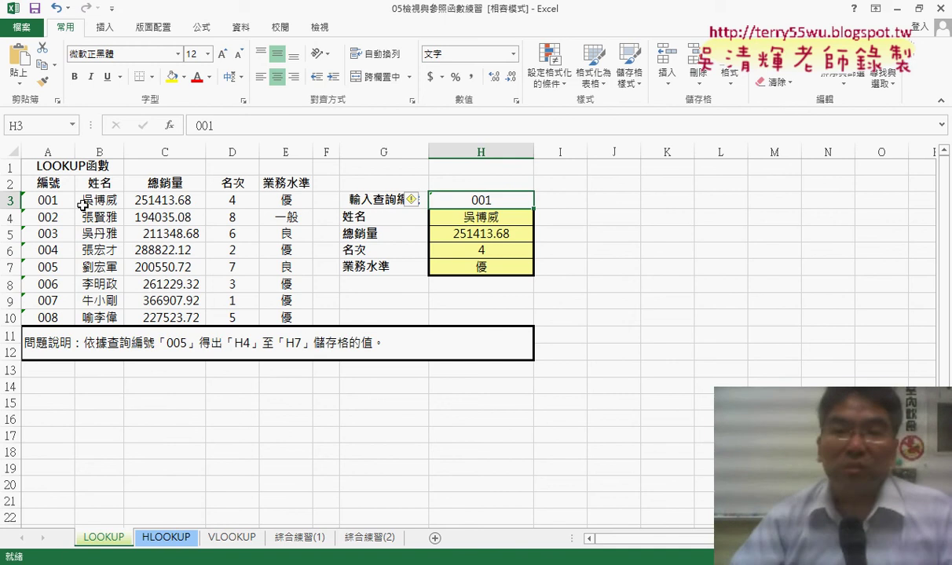
# - Change the H3 ID to 009, which returns 227523.72, 5 and 優, then clear H4:H7
pyautogui.doubleClick(486, 201)
pyautogui.press('BackSpace')
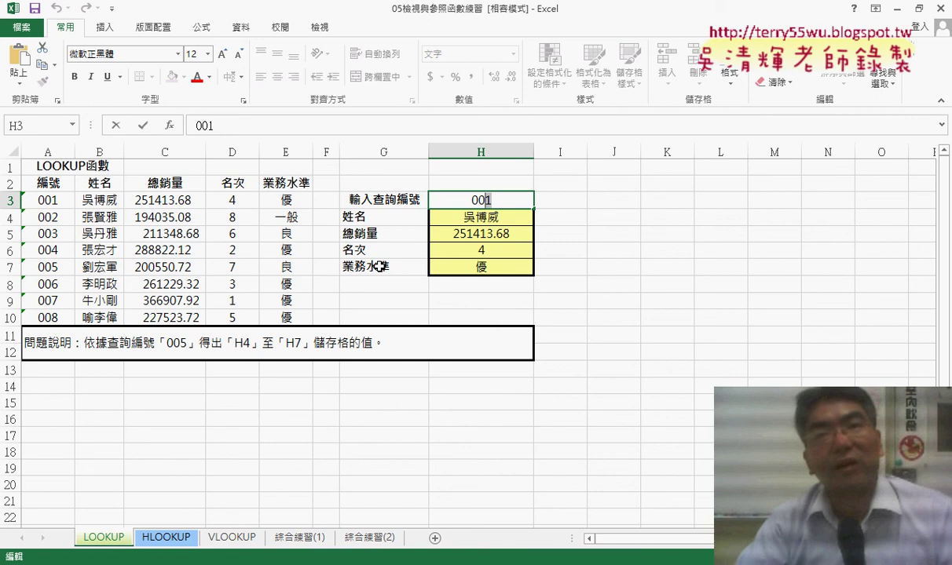
pyautogui.write('9')
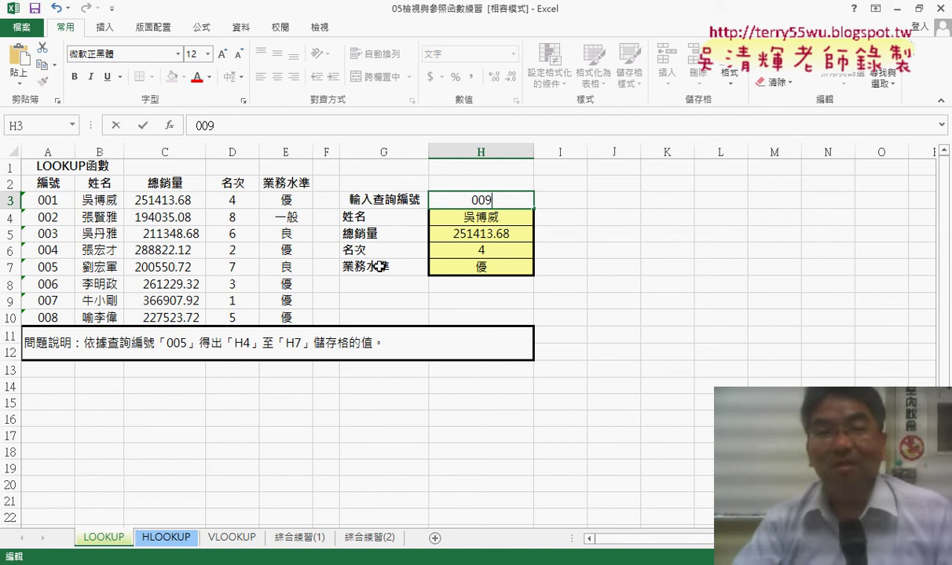
pyautogui.press('Return')
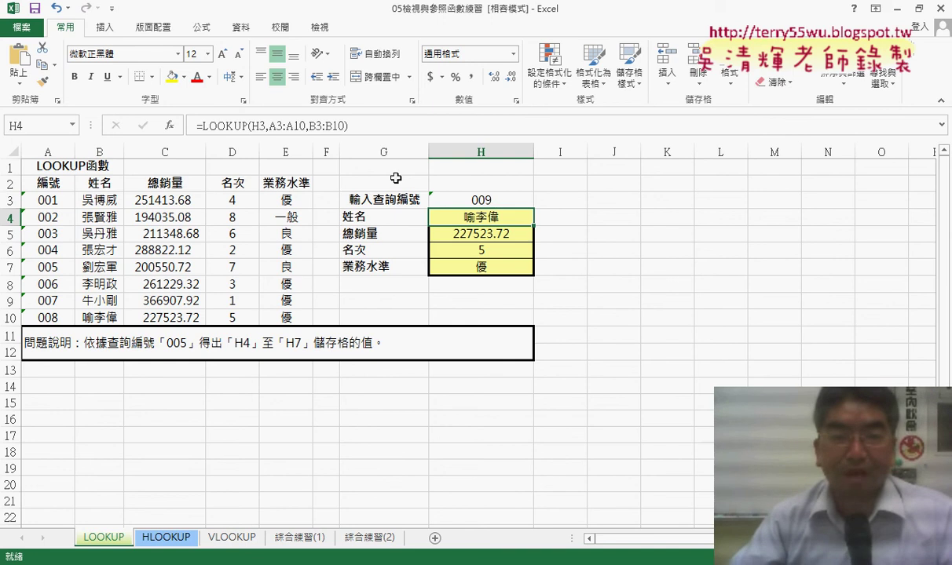
pyautogui.moveTo(500, 216); pyautogui.dragTo(498, 268)
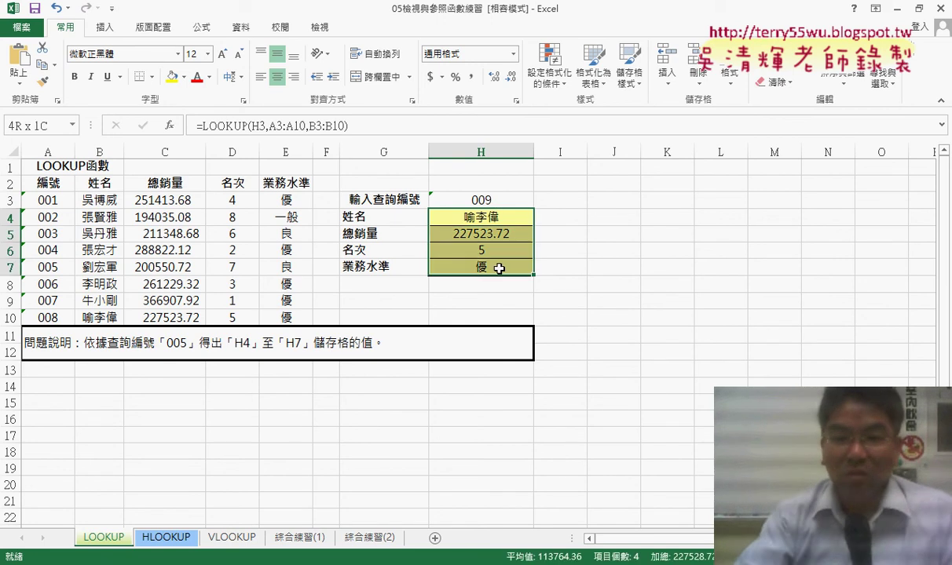
pyautogui.press('Delete')
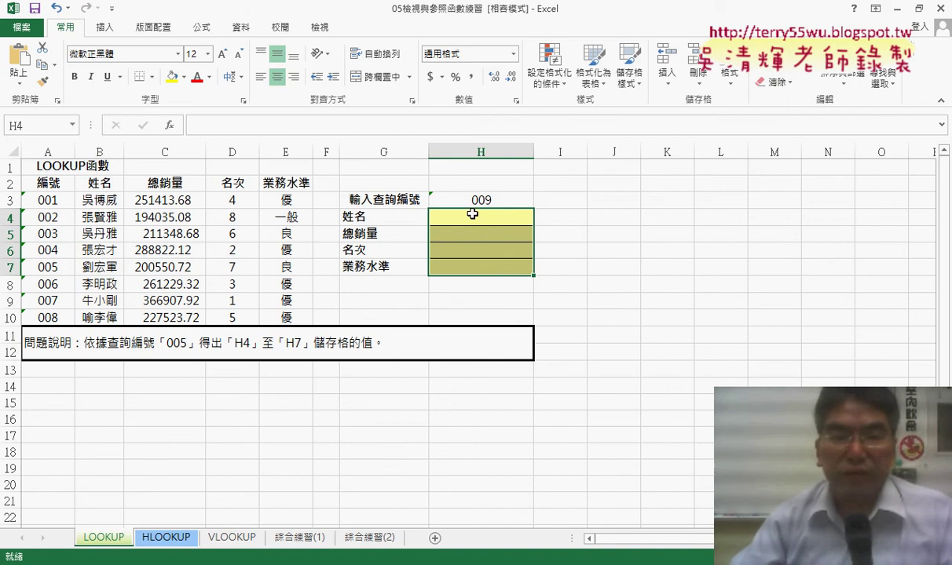
# - Insert =VLOOKUP() into H4 from the Insert Function list, leaving its four arguments blank
pyautogui.click(472, 213)
pyautogui.click(170, 126)
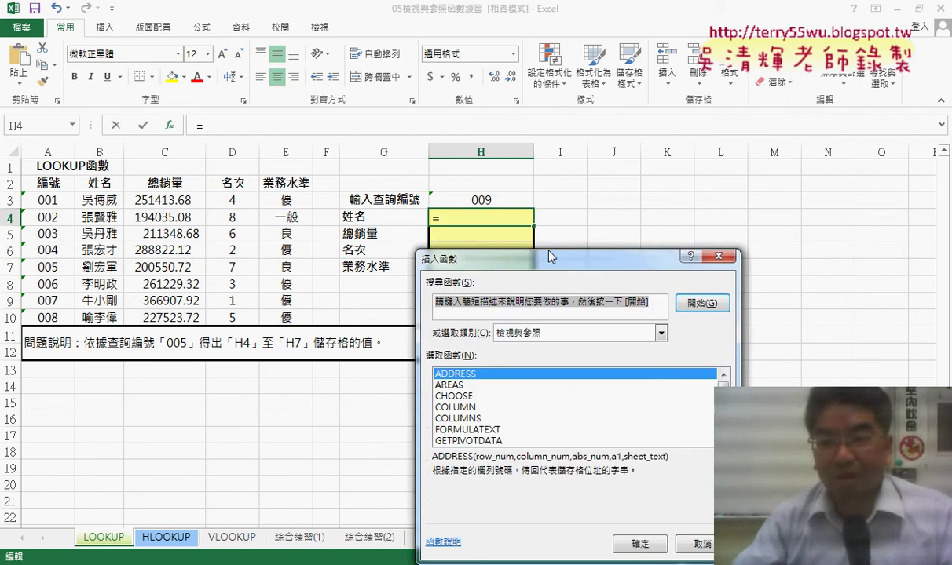
pyautogui.moveTo(549, 257); pyautogui.dragTo(601, 160)
pyautogui.scroll(-4, 553, 322)
pyautogui.click(553, 344)
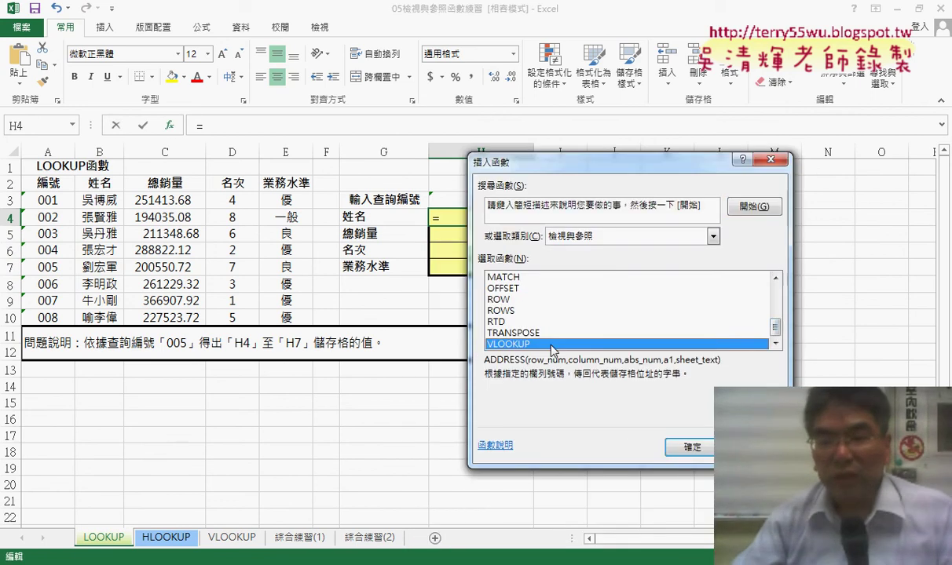
pyautogui.doubleClick(528, 345)
pyautogui.moveTo(546, 176); pyautogui.dragTo(679, 173)
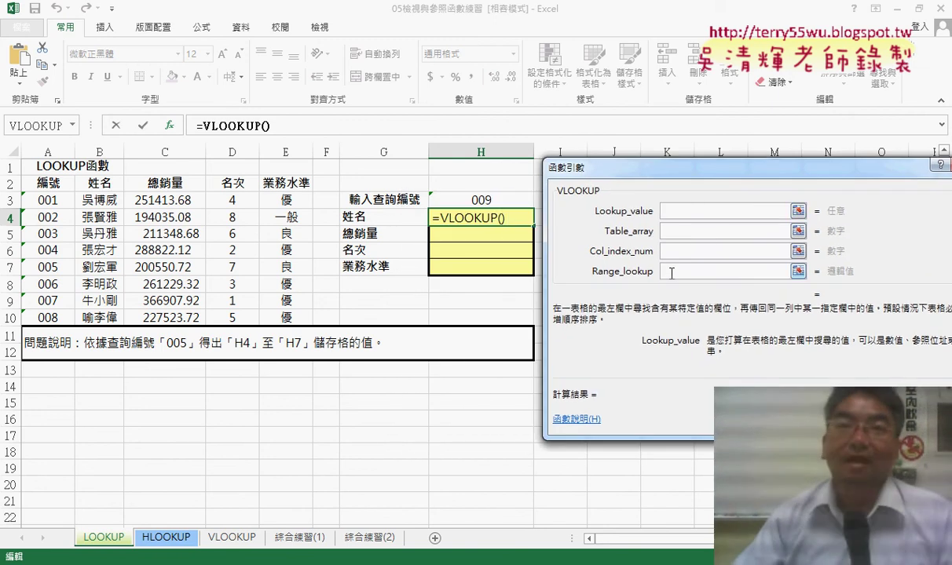